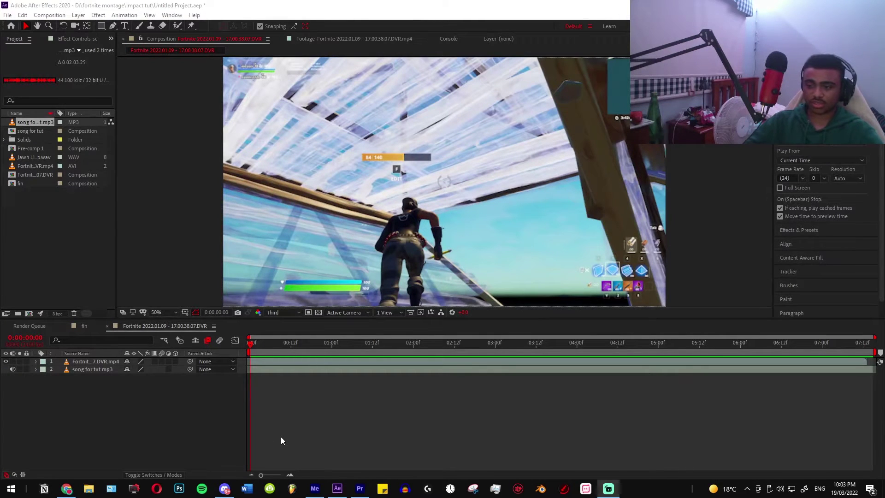
- Reveal the audio waveform of the song for tut.mp3 layer in the timeline
click(288, 368)
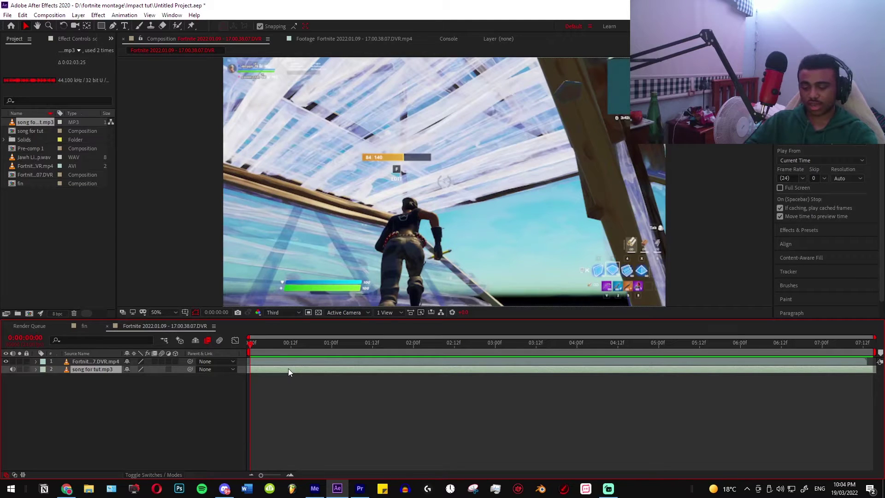
key(l)
key(l)
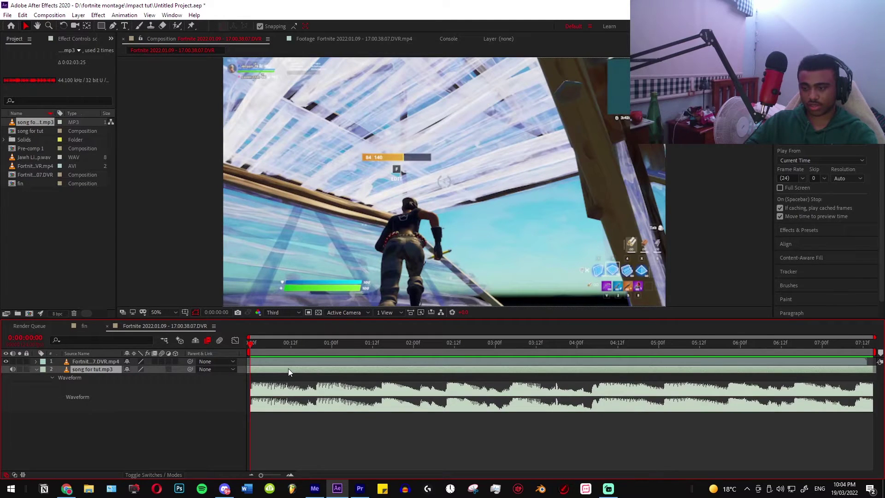
click(295, 432)
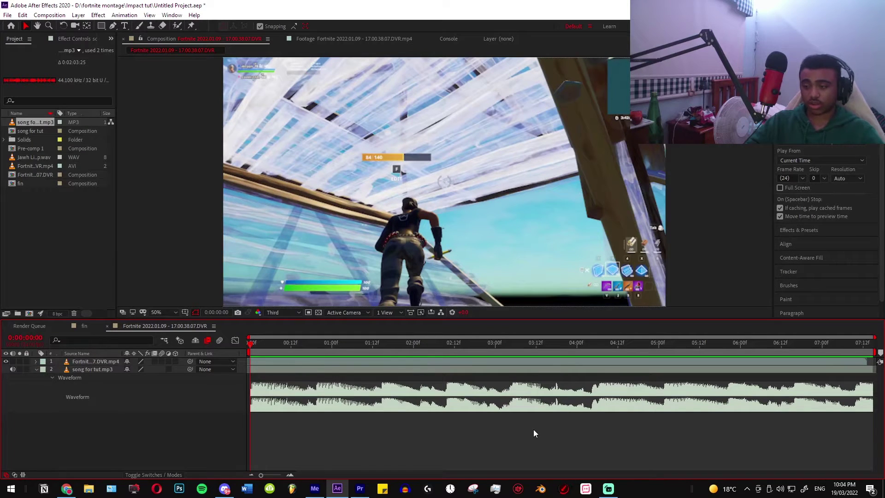
- Scrub the gameplay clip against the song's waveform around 0:00:04:05, and preview the composition from the start
drag(406, 344, 597, 373)
scroll(635, 397, up, 2)
click(469, 343)
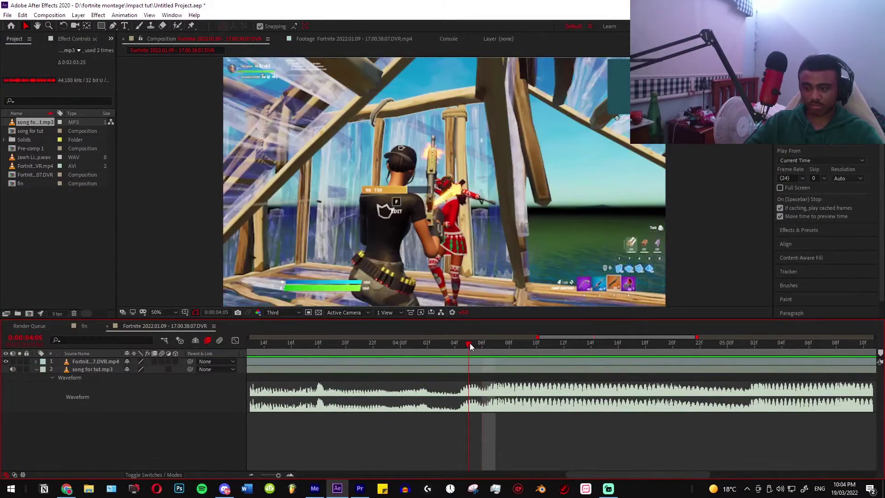
scroll(489, 371, down, 3)
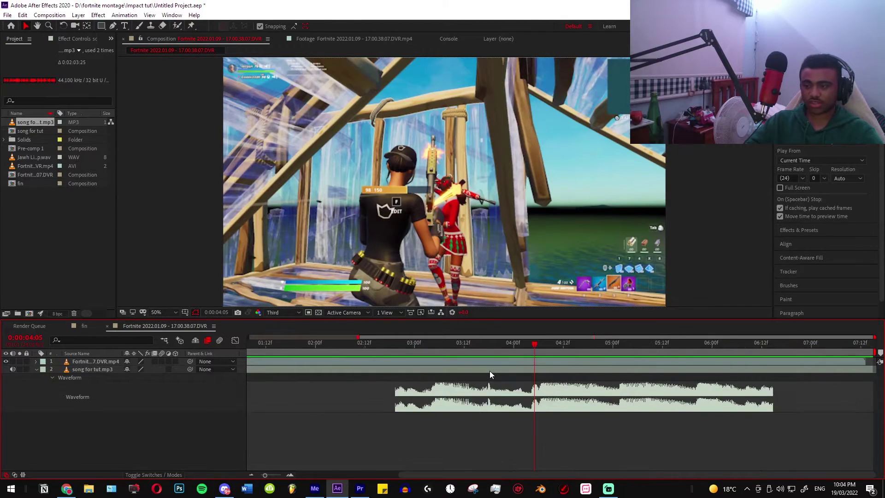
drag(554, 351, 250, 349)
key(space)
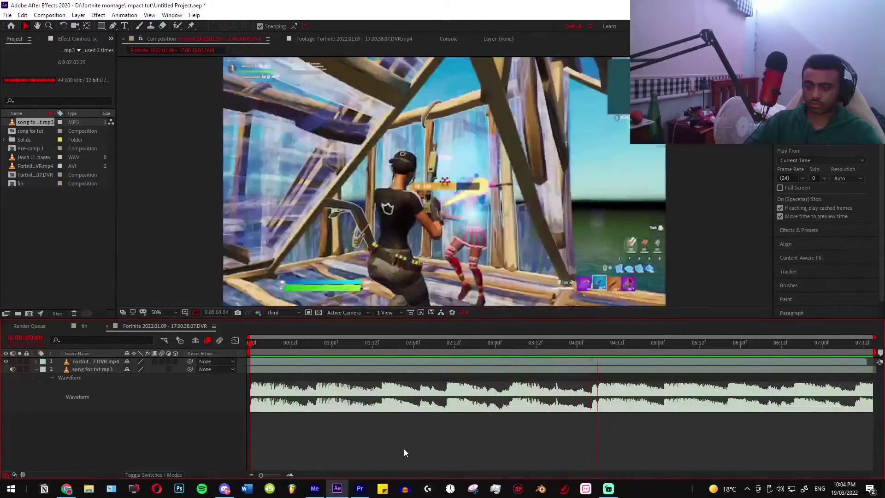
key(space)
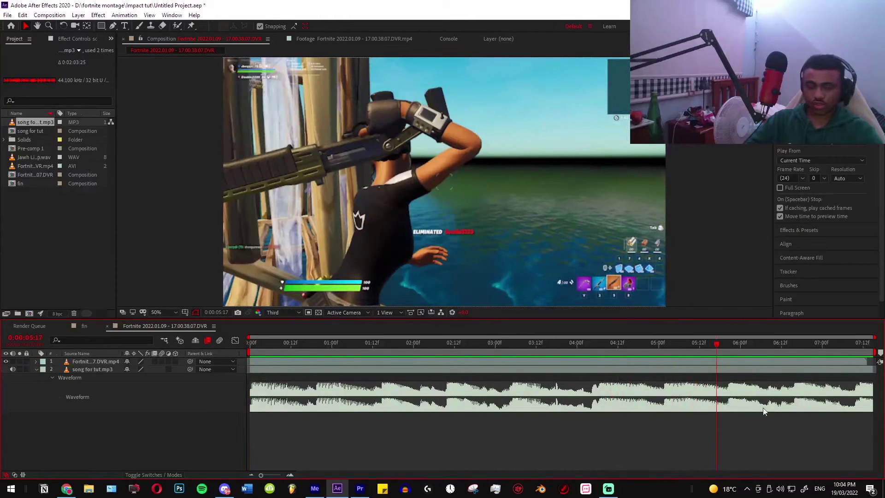
- Recheck the gunshot against the song's beat and add a composition marker at 0:00:04:05
key(equal)
scroll(428, 367, up, 1)
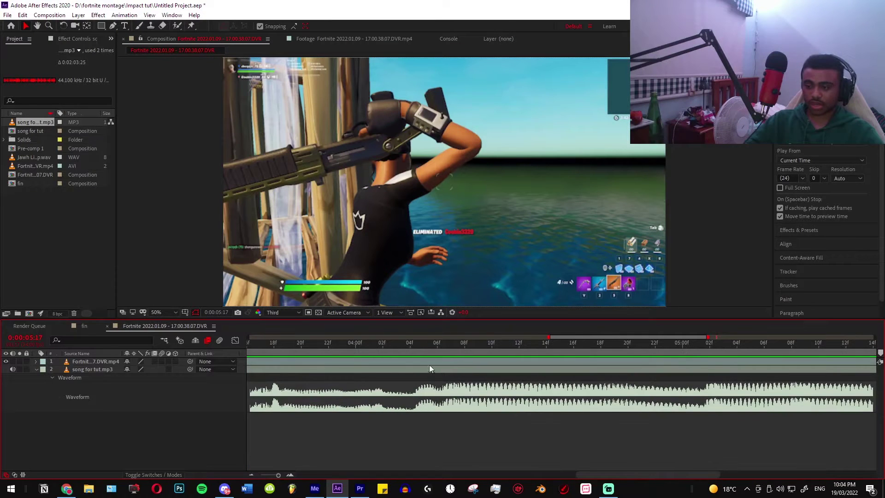
click(425, 343)
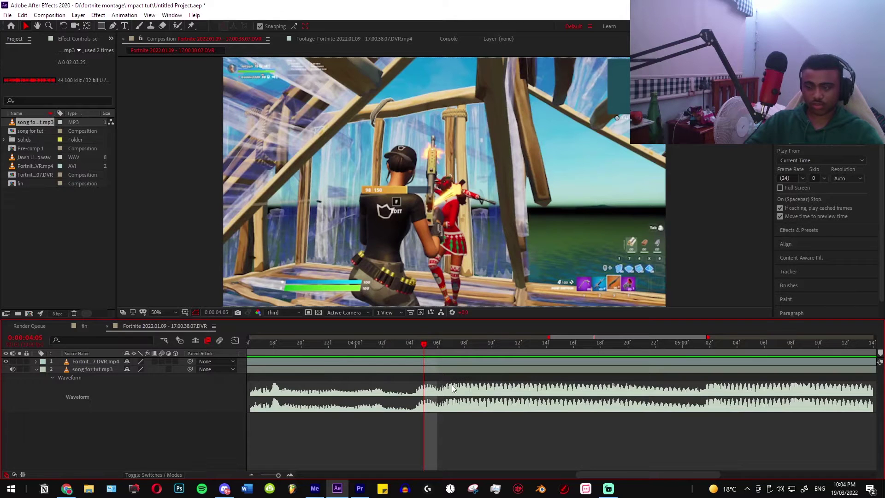
key(space)
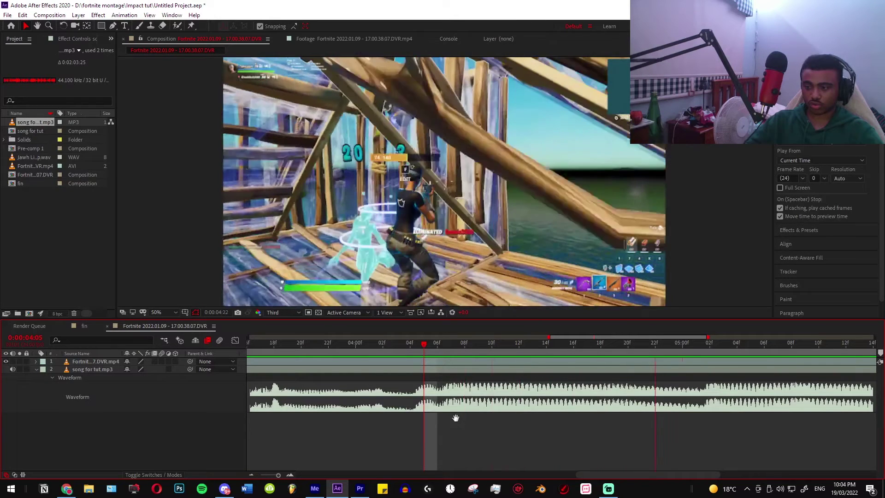
scroll(457, 422, down, 3)
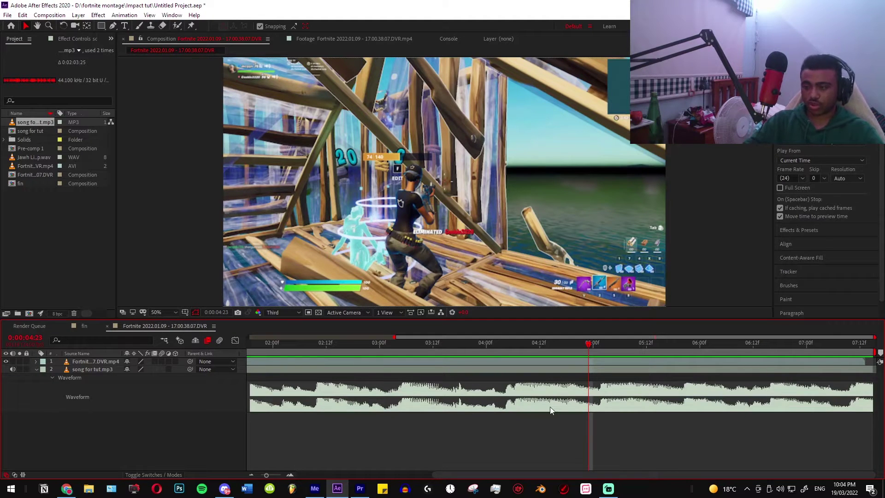
scroll(480, 391, up, 4)
click(454, 343)
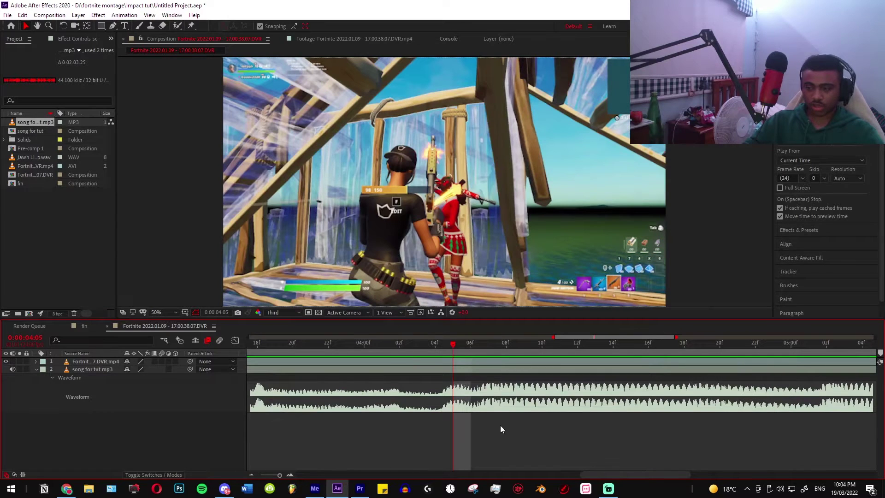
scroll(549, 431, down, 2)
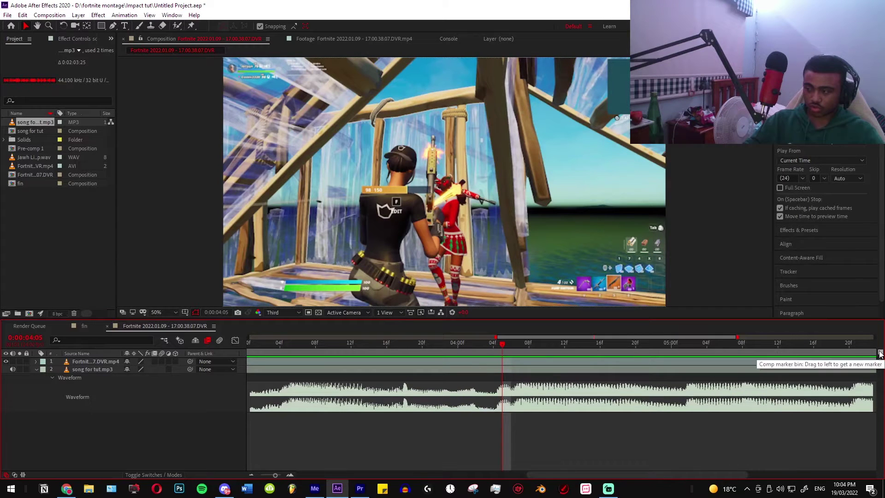
drag(880, 354, 746, 353)
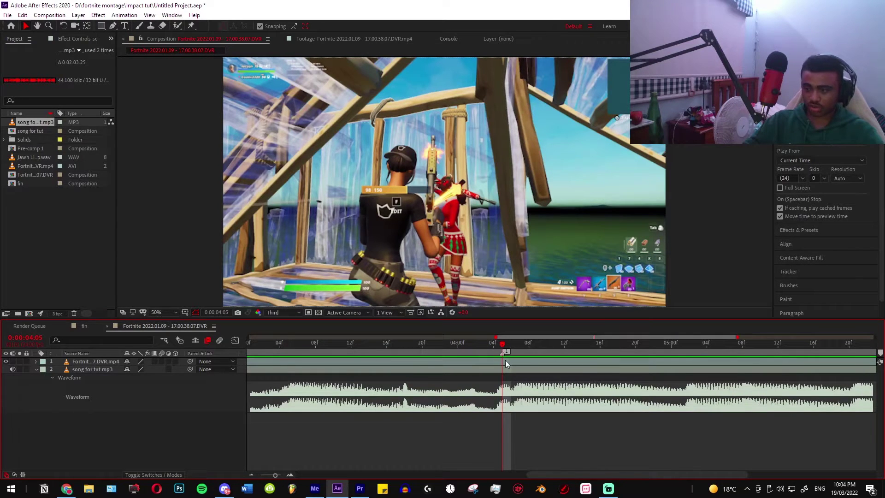
- Add a second composition marker at 0:00:03:18, on the waveform peak before the first marker
scroll(490, 417, up, 1)
scroll(500, 407, down, 1)
scroll(516, 417, down, 2)
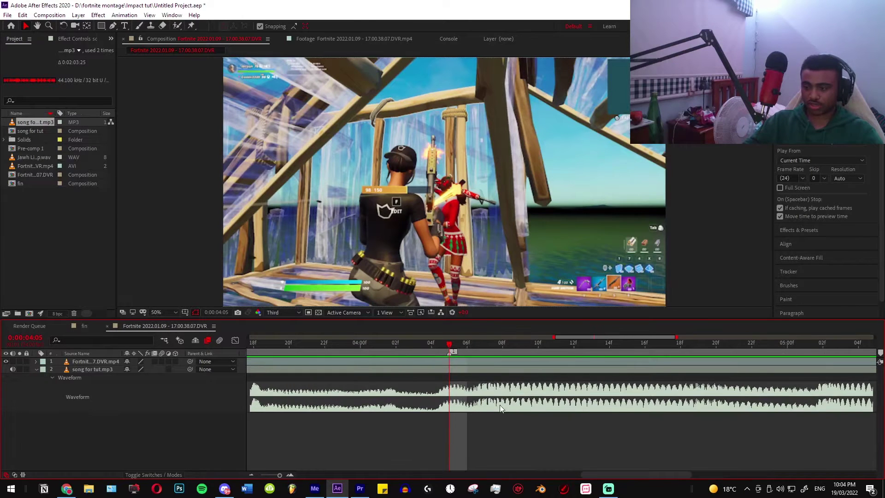
drag(497, 344, 437, 353)
scroll(443, 356, down, 1)
drag(880, 353, 441, 355)
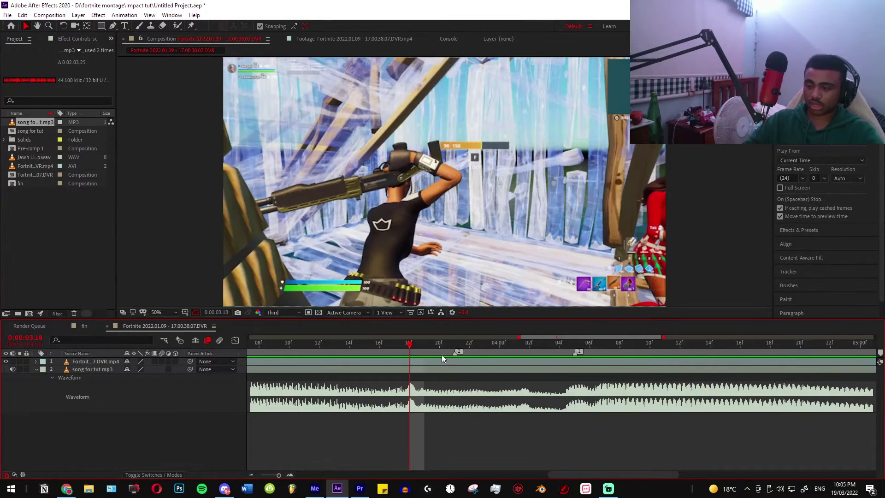
drag(467, 428, 407, 417)
- Preview the section after the markers and trim the gameplay clip's end to 0:00:04:14
scroll(409, 416, down, 3)
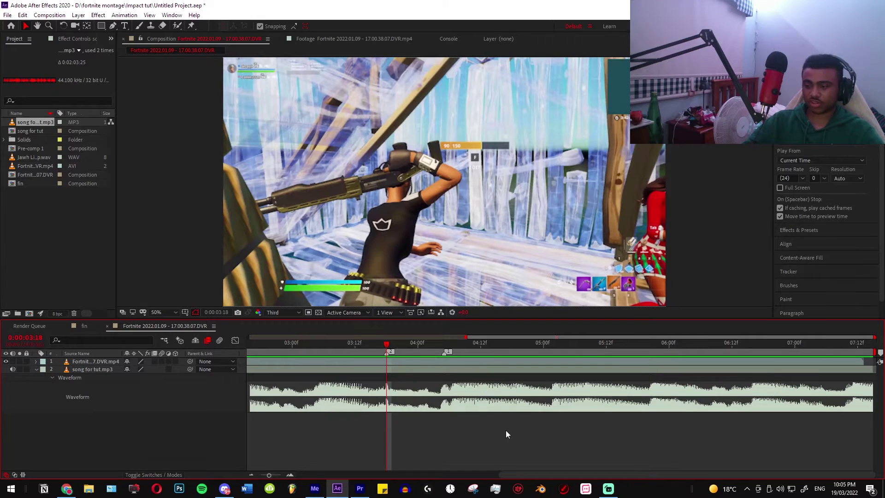
key(space)
key(space)
scroll(463, 409, up, 2)
drag(429, 343, 519, 354)
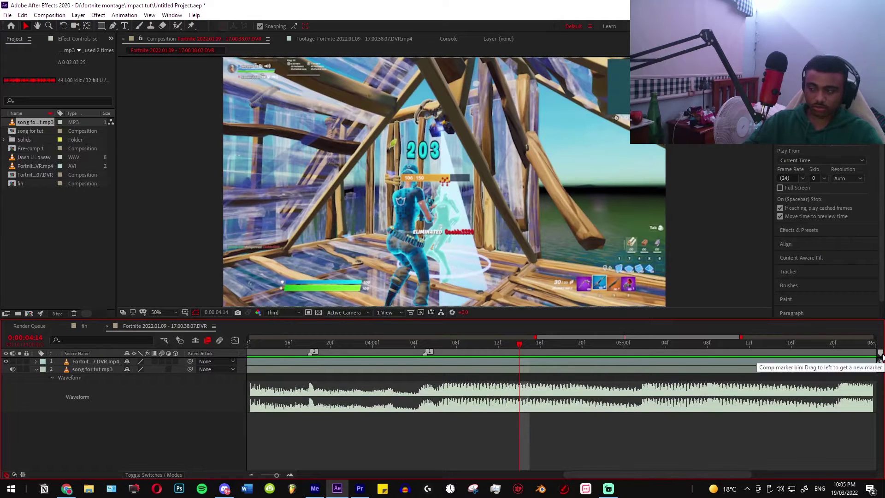
click(525, 364)
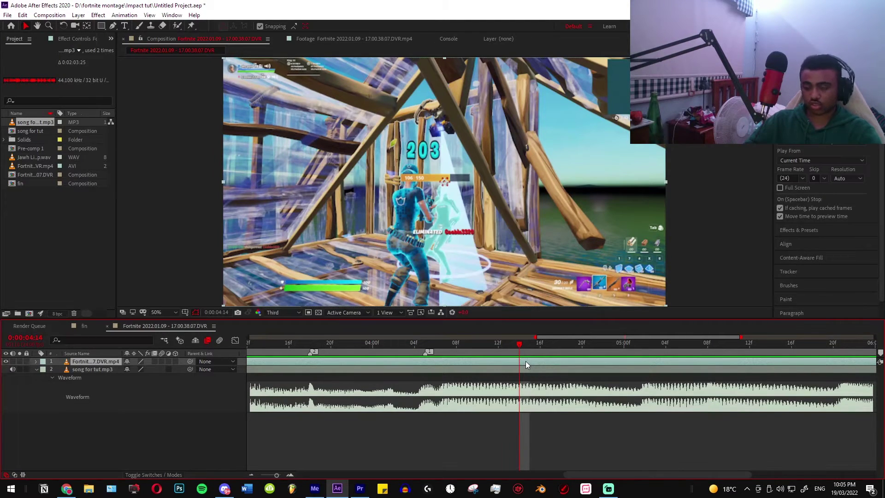
key(alt+])
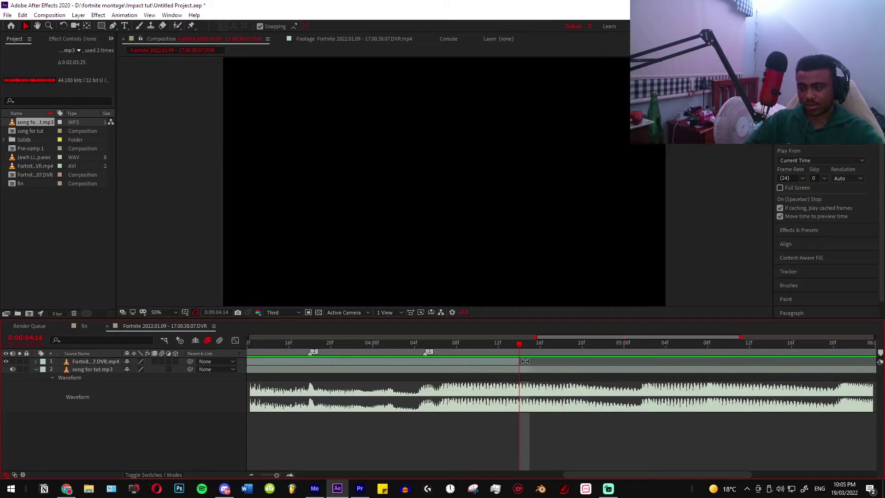
- Split the gameplay layer at the 0:00:03:18 marker
key(minus)
click(348, 343)
click(355, 361)
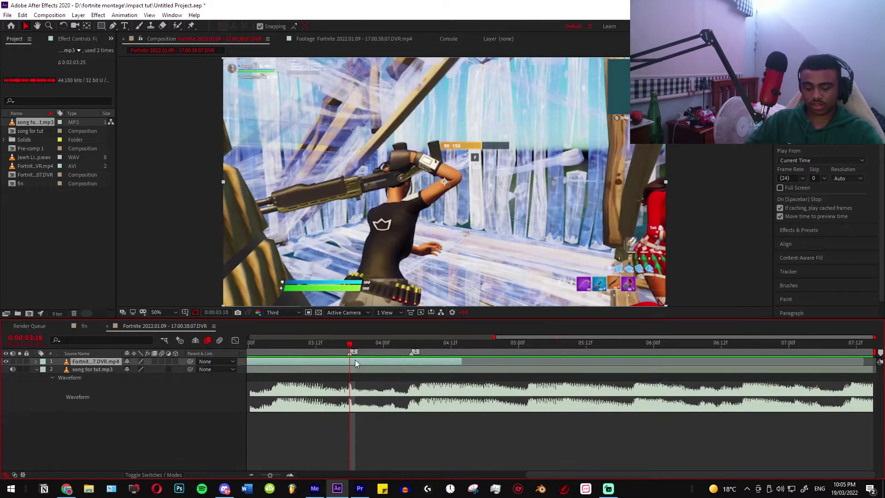
key(ctrl+shift+d)
key(equal)
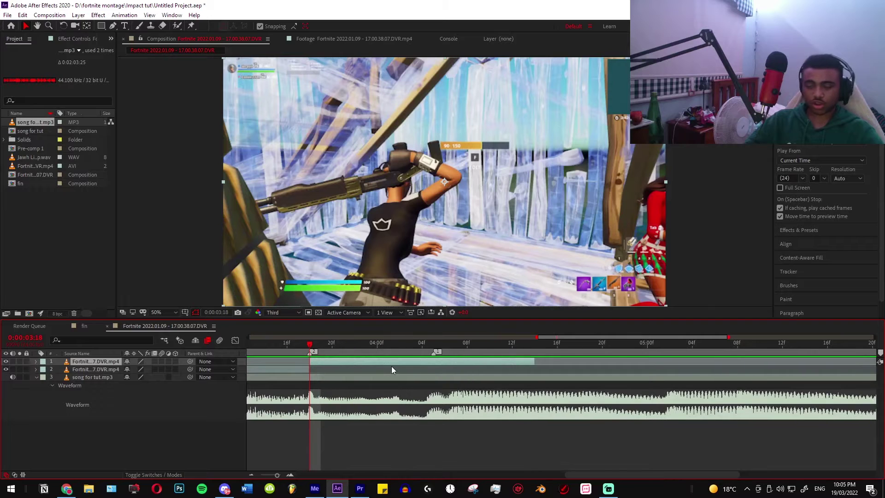
- Try to trim the second gameplay segment's start to the 0:00:04:05 marker, and undo the edit
click(435, 342)
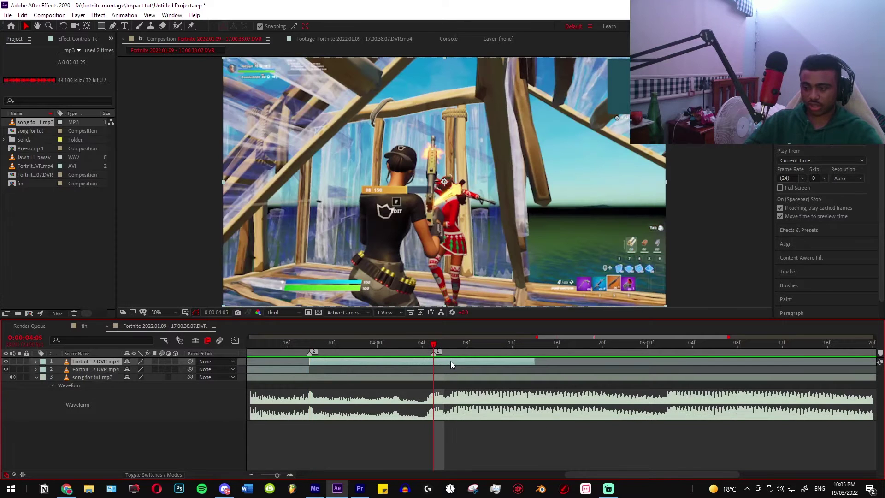
key(alt+bracketleft)
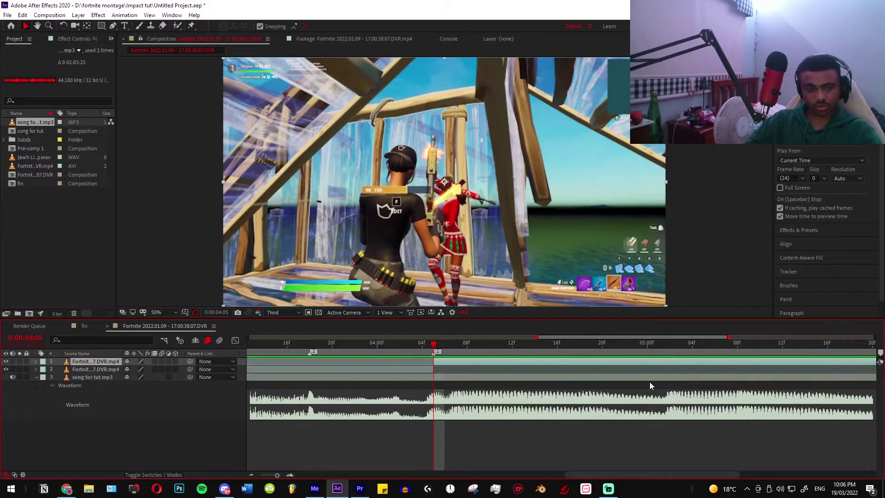
key(Delete)
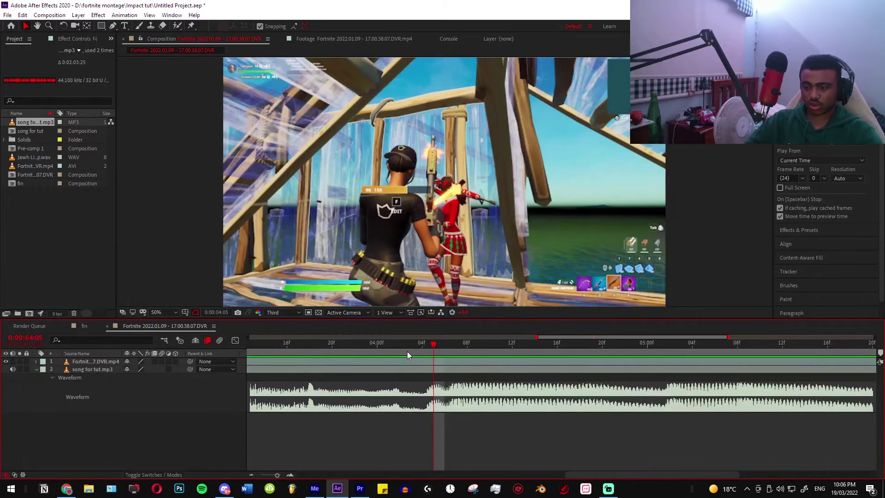
key(ctrl+z)
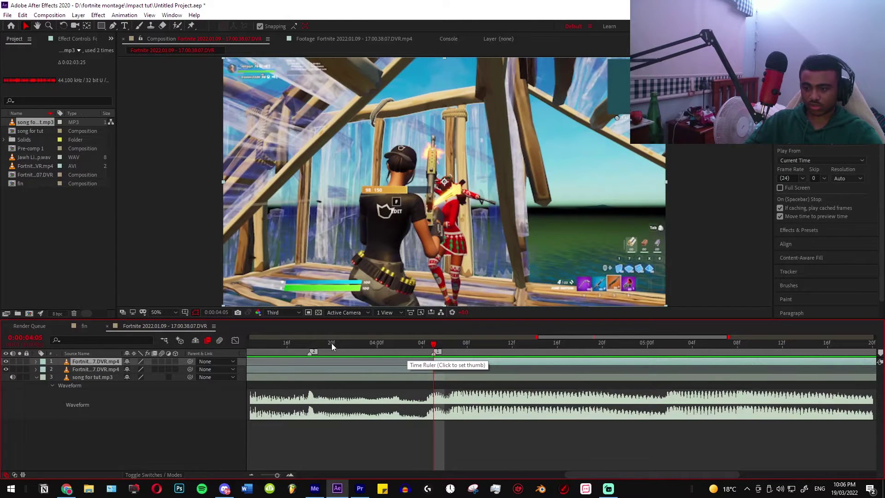
- Trim the end of the gameplay segment that starts at 0:00:03:18 to 0:00:04:15
click(310, 343)
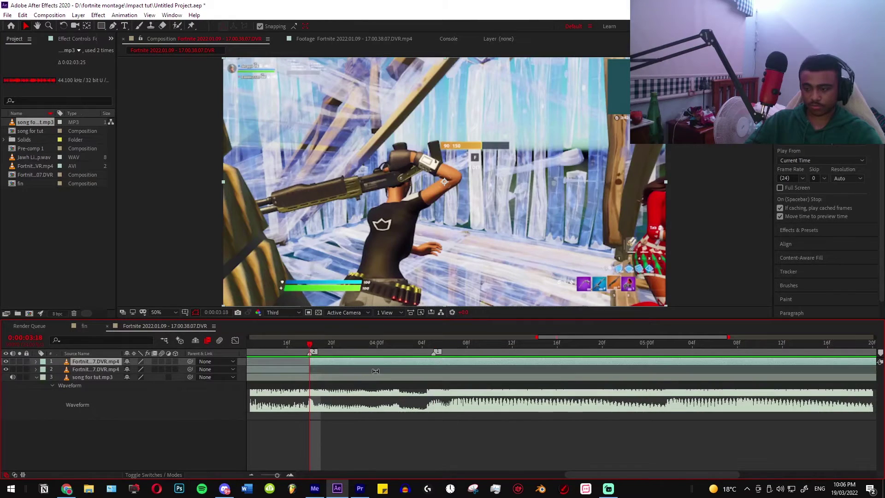
key(minus)
key(minus)
drag(457, 346, 534, 373)
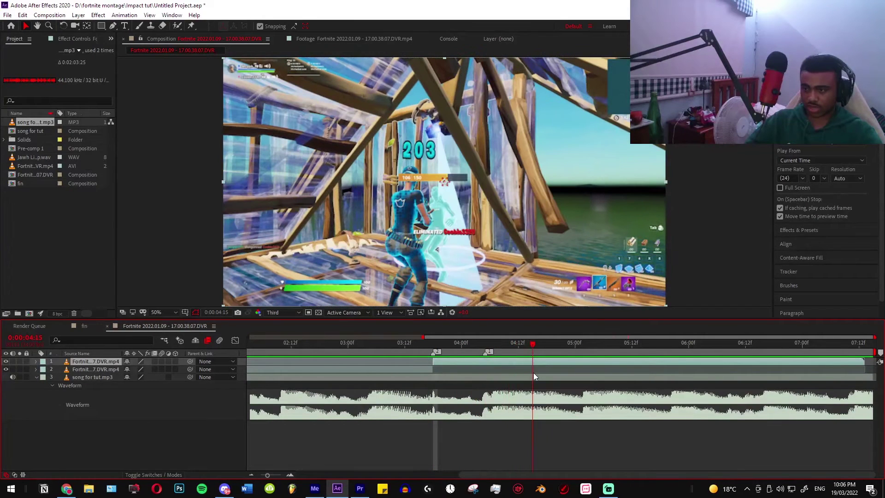
key(alt+bracketright)
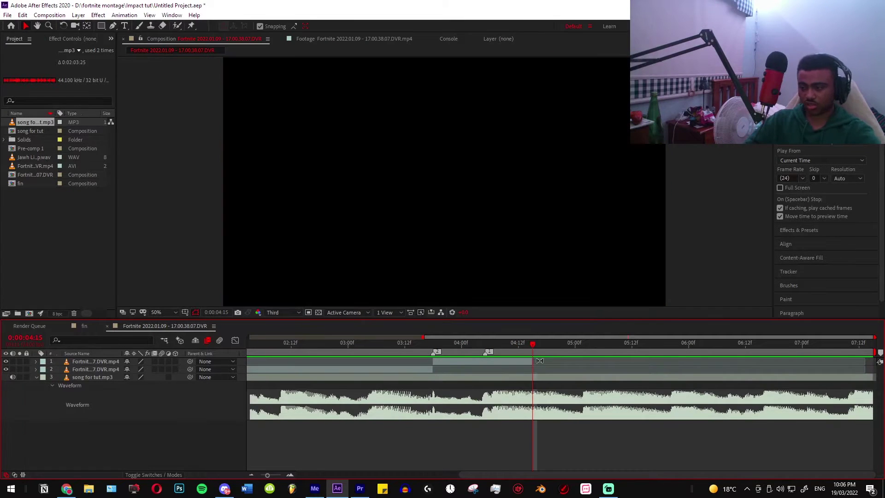
- Preview the cut gameplay with the song from about 0:00:02:16
key(minus)
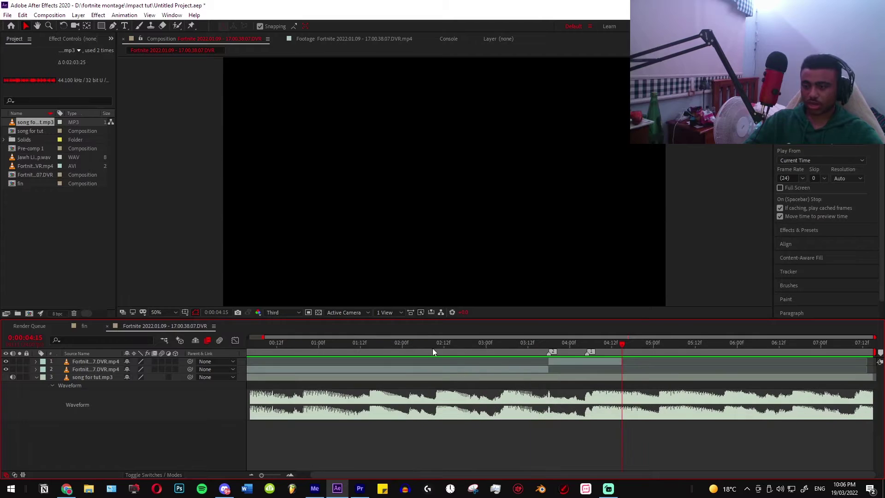
click(459, 344)
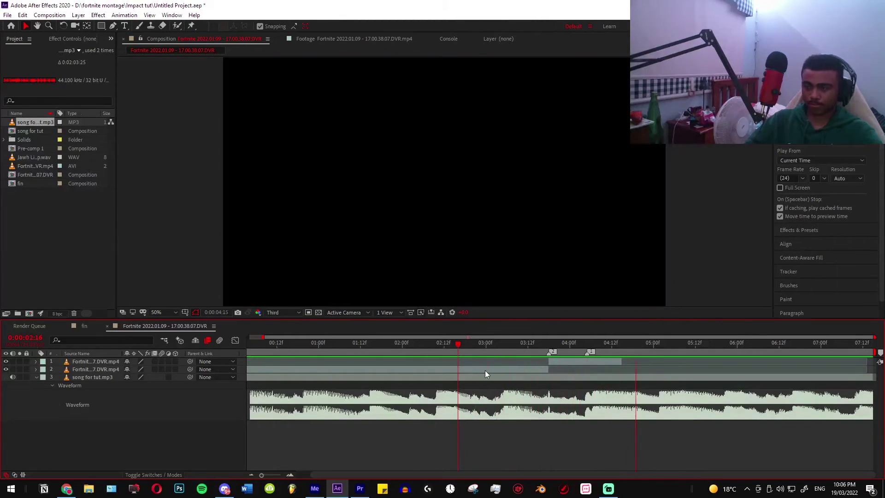
key(space)
key(equal)
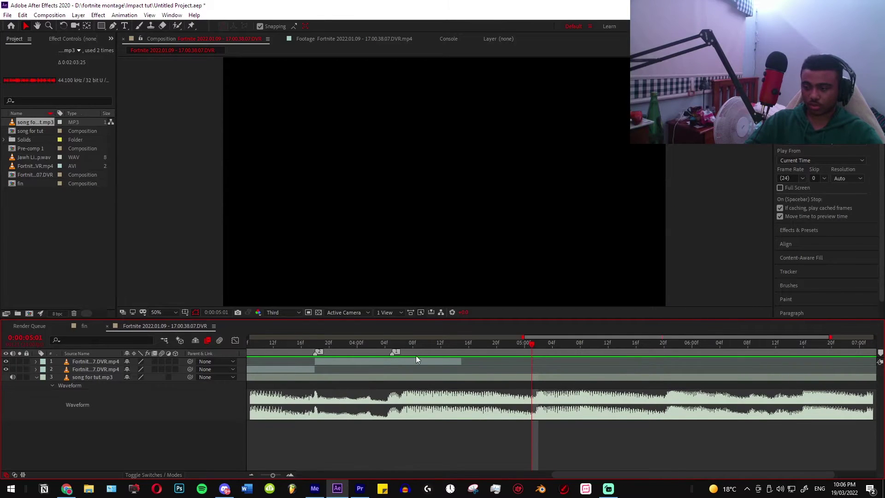
- Enable time remapping on the gameplay segment that starts at 0:00:03:18 and add a keyframe at that marker
click(316, 345)
click(329, 361)
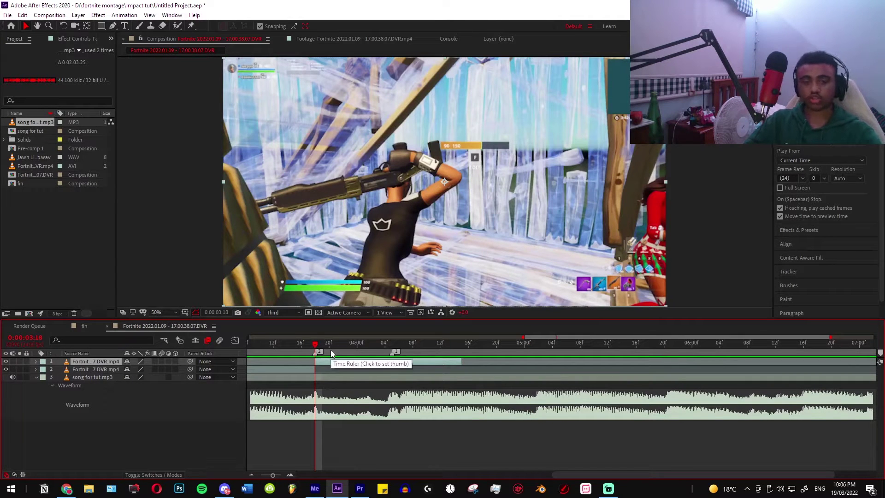
key(ctrl+alt+t)
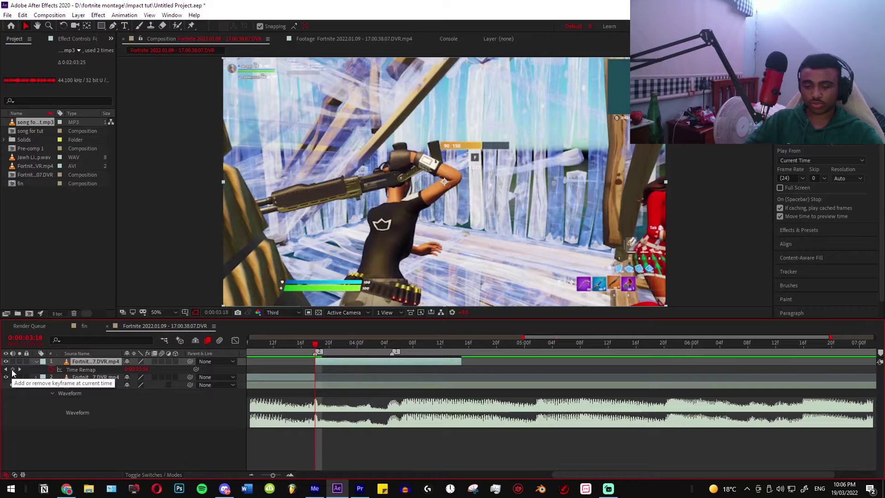
click(13, 369)
- Add time remap keyframes to the second gameplay segment at 0:00:04:05, 0:00:04:15 and 0:00:04:04
click(391, 345)
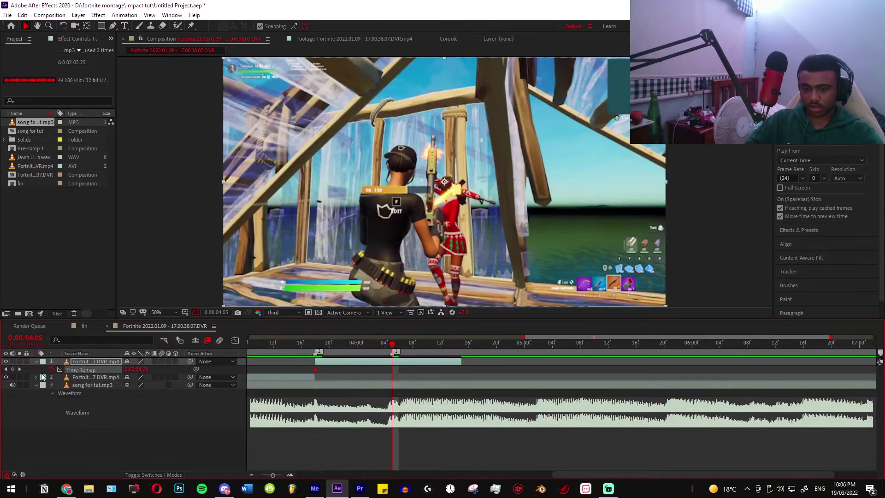
click(461, 348)
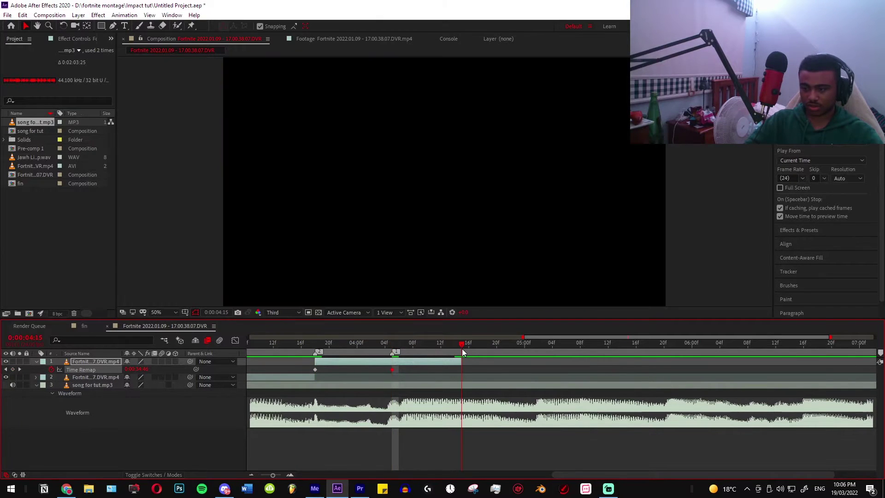
scroll(387, 366, up, 6)
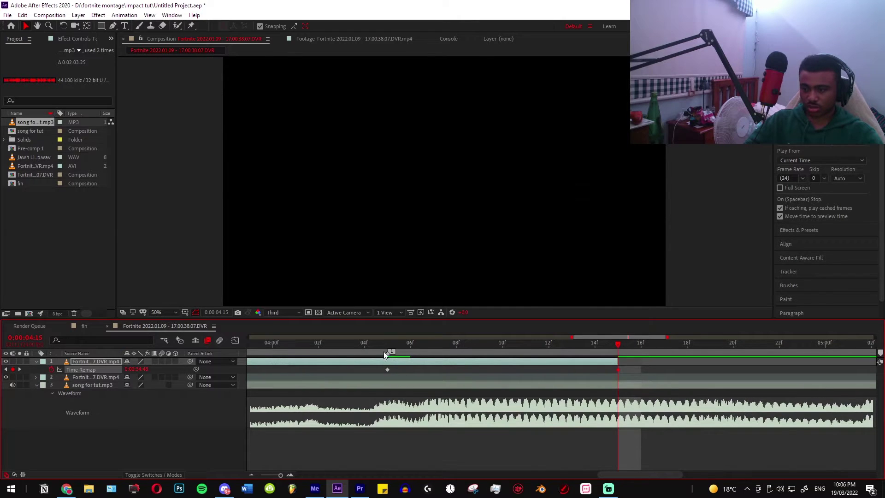
click(365, 345)
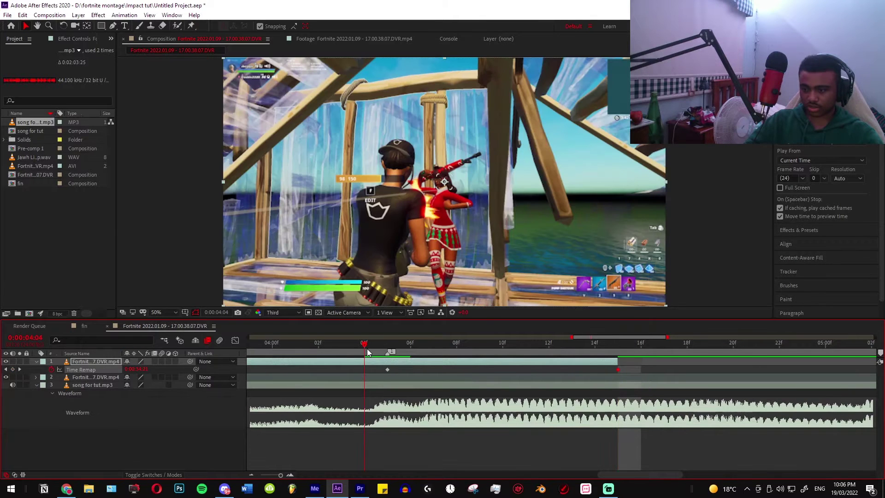
click(12, 369)
- Delete the time remap keyframe at 0:00:07:13 and move the 0:00:04:15 keyframe out to about 0:00:07:15
scroll(411, 382, down, 4)
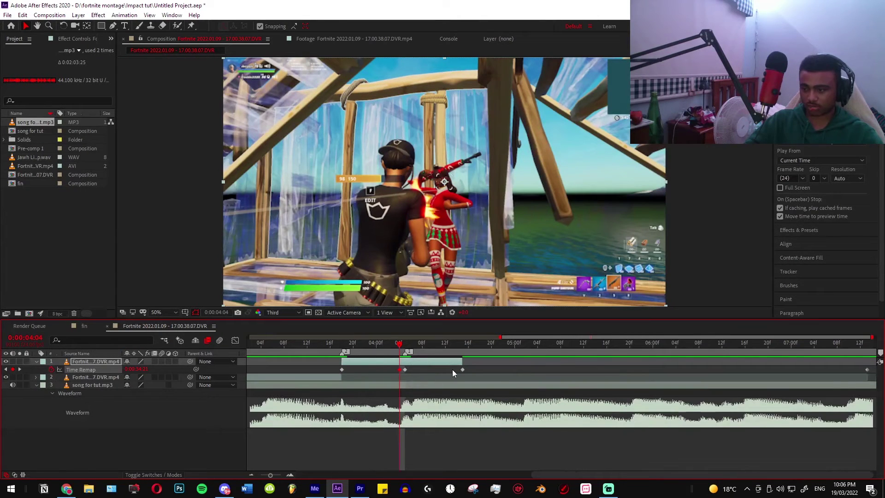
scroll(449, 369, down, 2)
scroll(583, 372, up, 3)
scroll(584, 372, down, 3)
click(865, 369)
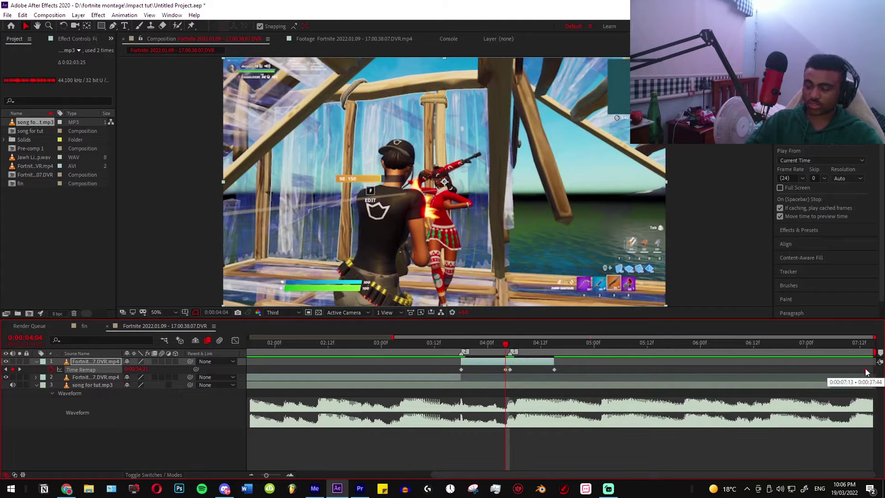
key(Delete)
drag(554, 369, 874, 383)
- Extend the end of the second gameplay segment to its last time remap keyframe and turn on the segment's frame blending
drag(554, 362, 872, 367)
scroll(497, 363, up, 1)
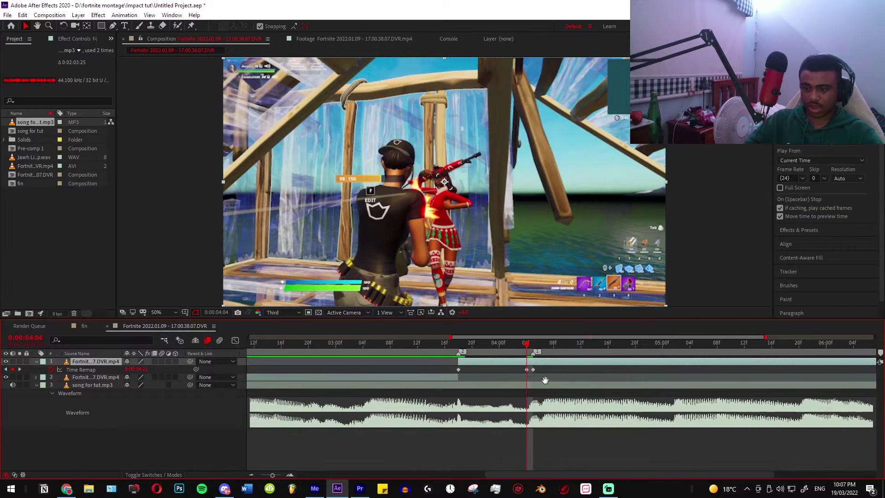
scroll(549, 379, right, 1)
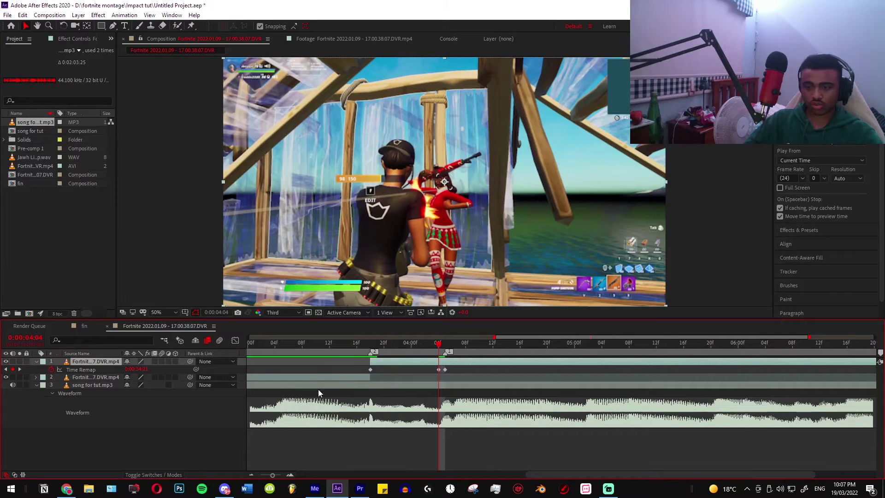
click(154, 362)
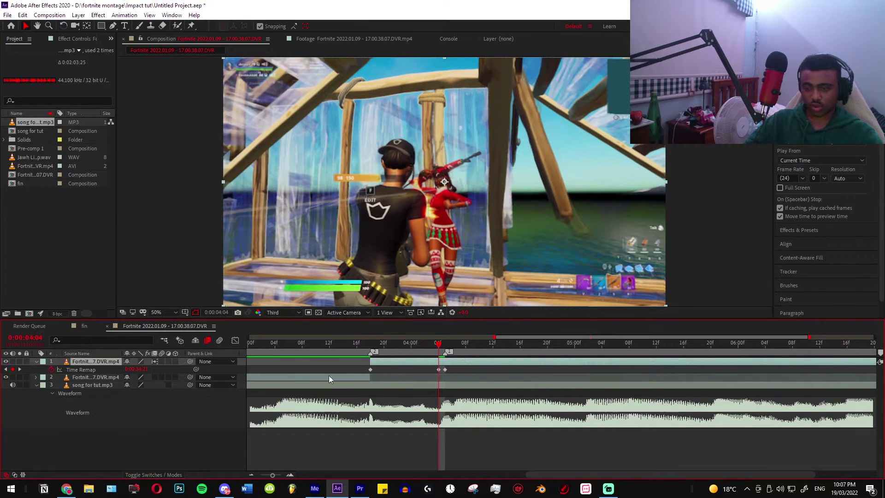
- Apply Easy Ease to all time remap keyframes of the second gameplay segment
click(358, 349)
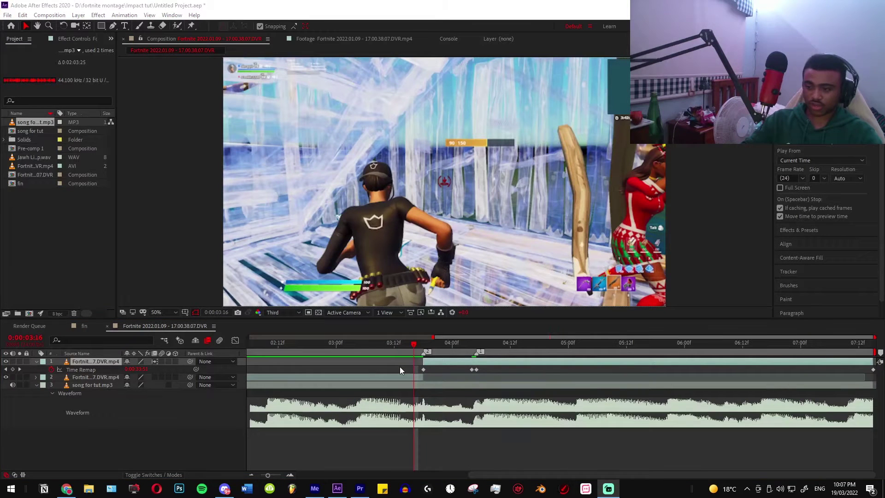
drag(399, 367, 875, 368)
key(F9)
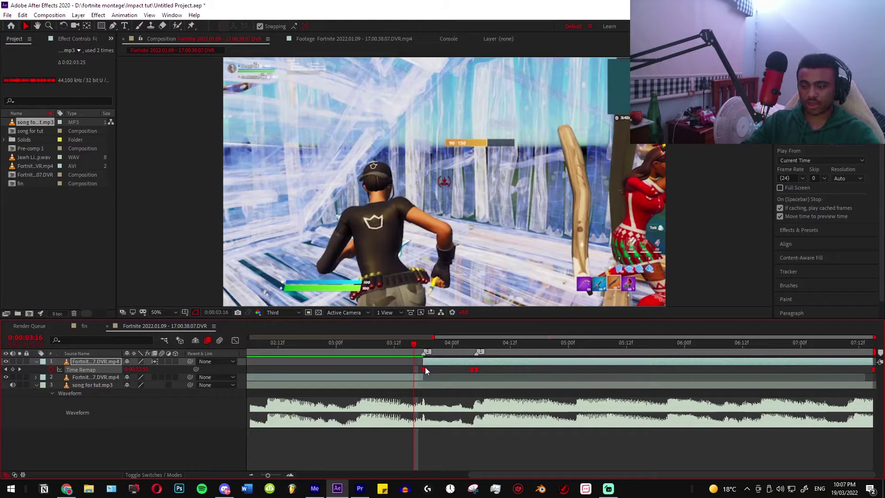
mouse_move(426, 368)
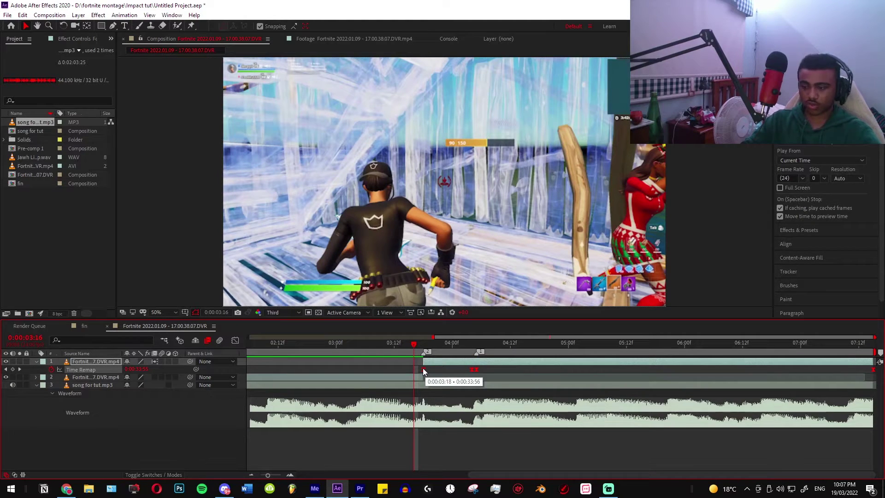
right_click(423, 369)
mouse_move(482, 364)
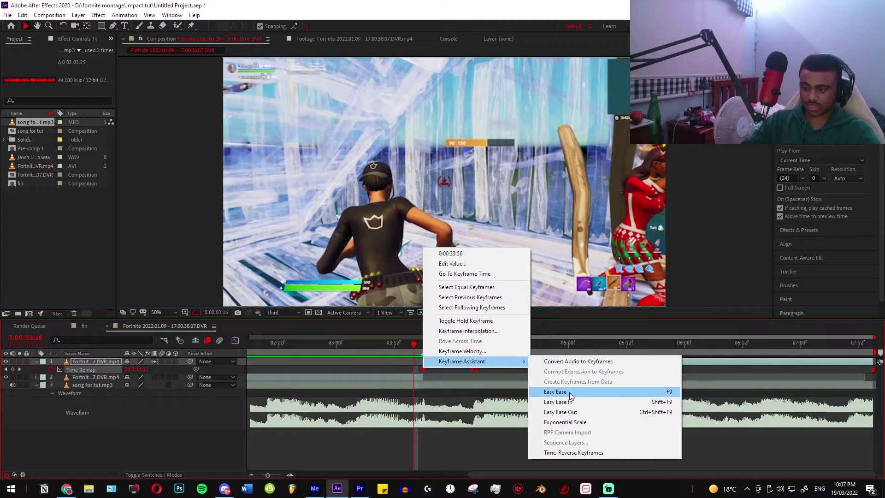
click(559, 392)
click(425, 375)
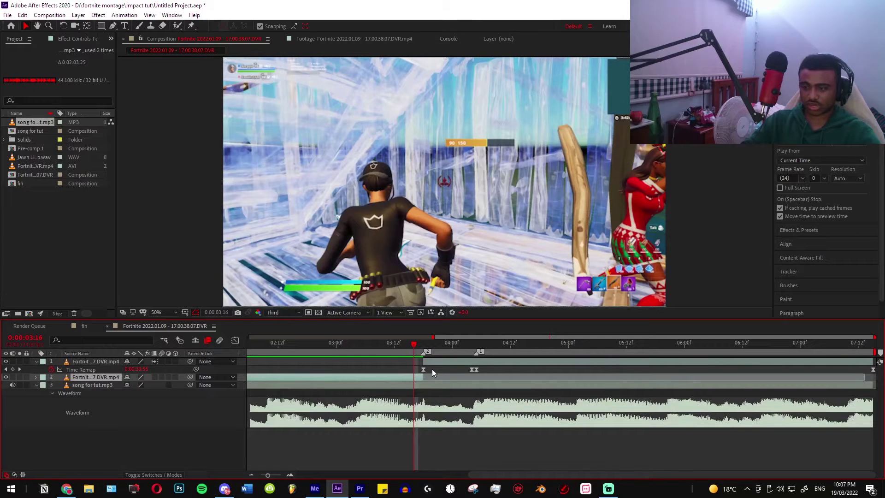
- Shape the time remap curve in the graph editor to be steep at 0:00:03:18 and 0:00:04:04 and flatter in between
click(422, 369)
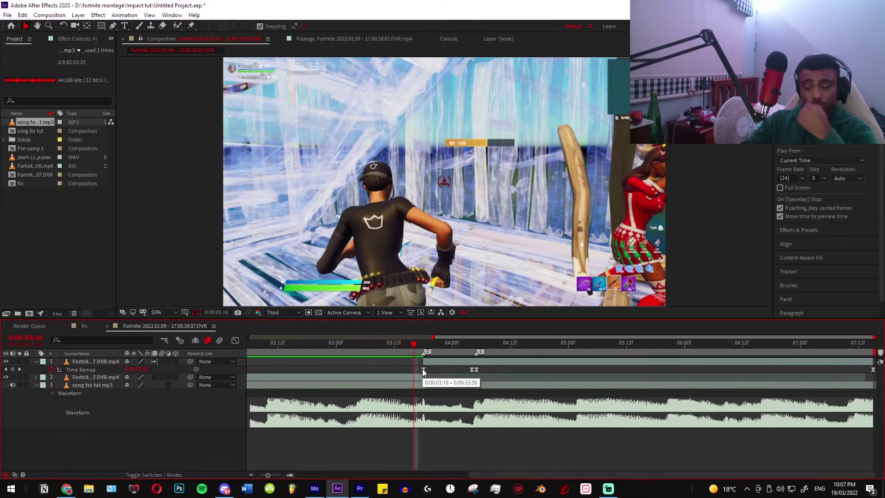
click(423, 370)
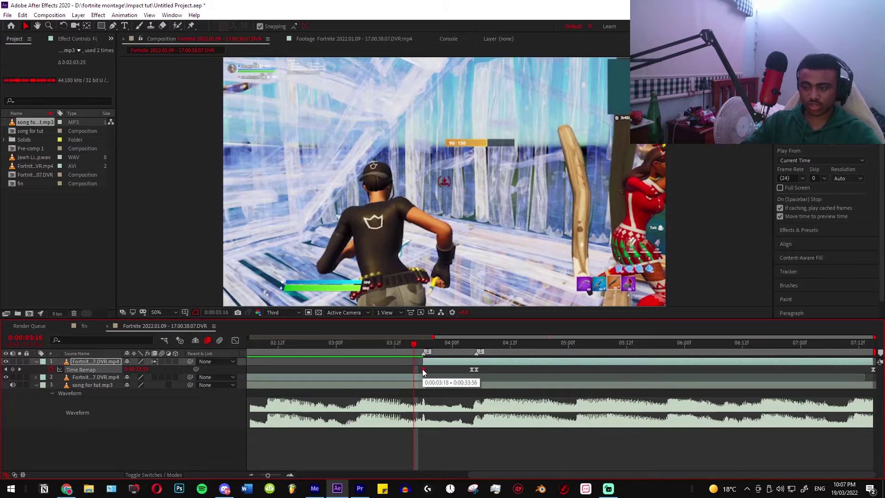
click(236, 339)
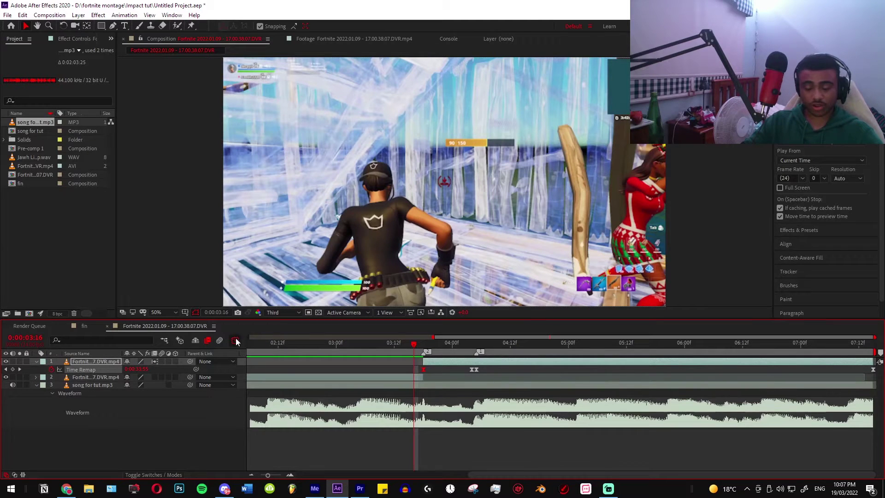
scroll(427, 432, up, 5)
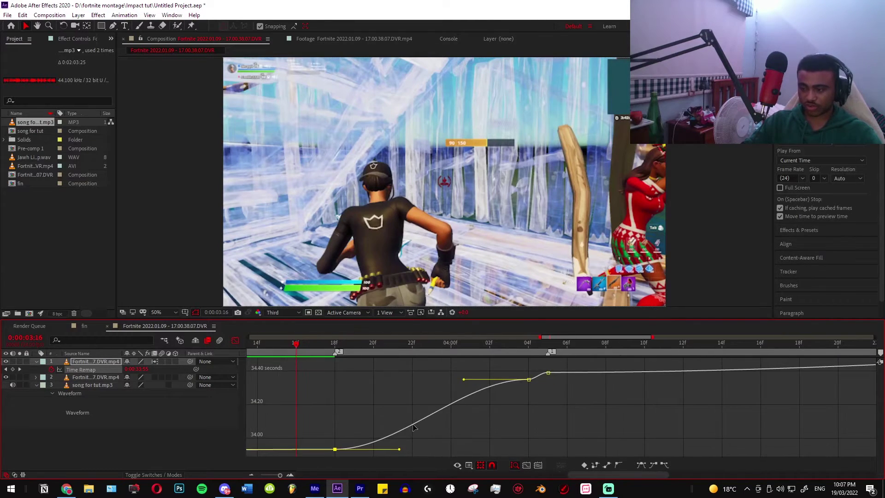
drag(400, 449, 373, 385)
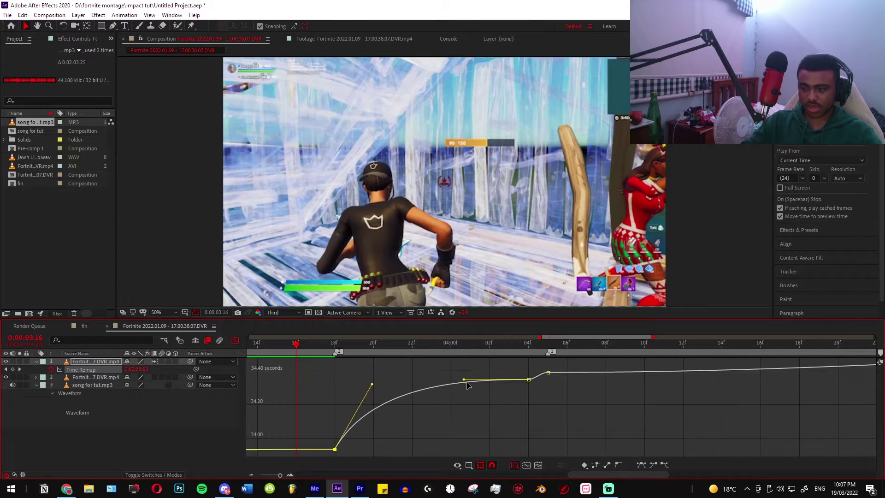
drag(465, 380, 506, 438)
scroll(475, 414, down, 3)
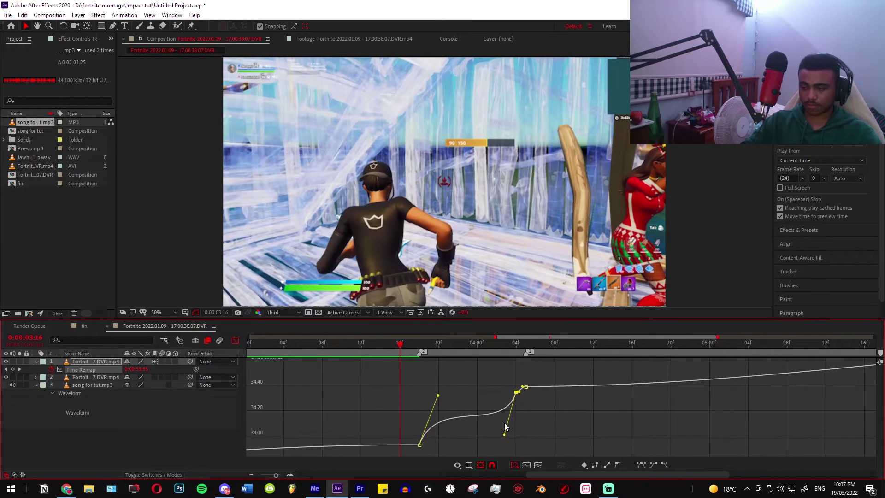
- Stretch the final time remap keyframe's incoming handle back to the 0:00:04:05 marker
click(423, 395)
drag(572, 402, 433, 401)
scroll(596, 403, down, 3)
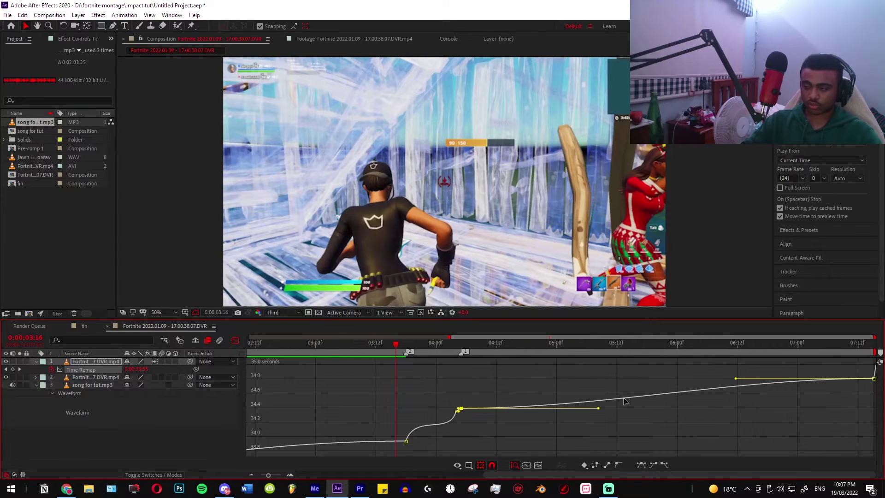
drag(736, 381, 445, 392)
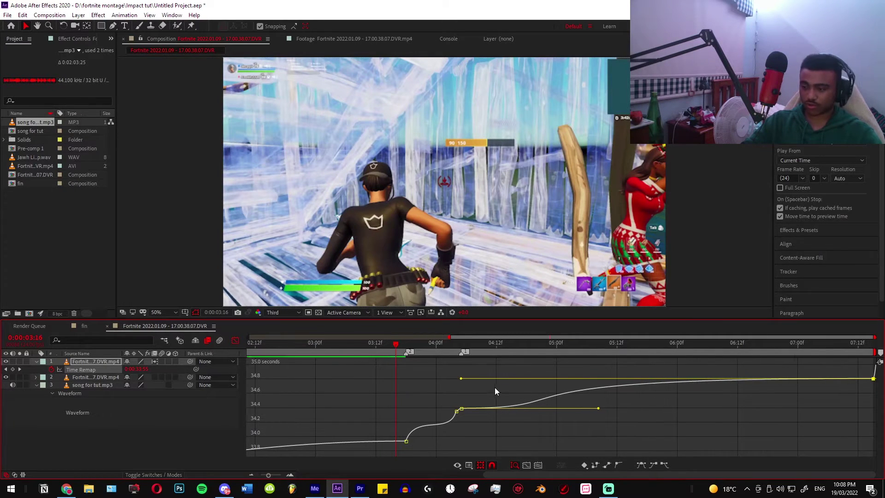
scroll(427, 359, up, 3)
drag(429, 363, 430, 367)
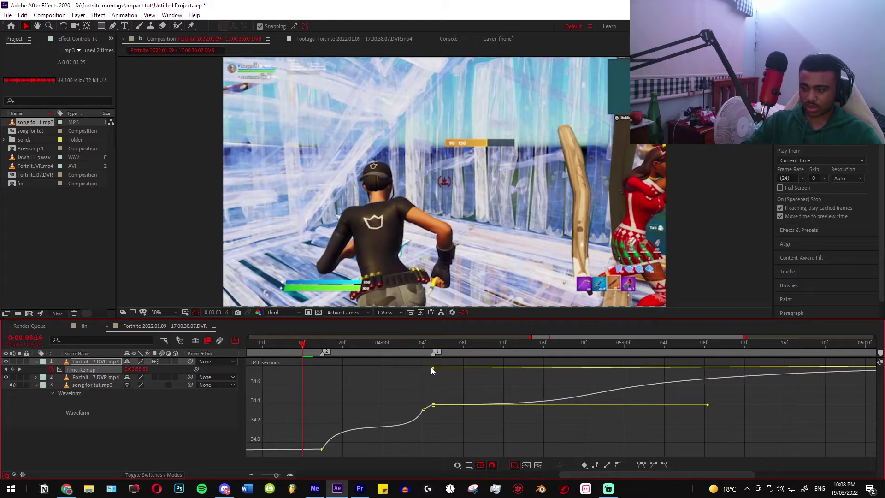
- Pull the 0:00:04:05 keyframe's outgoing handle up steeply to about 0:00:04:10 so the curve rises fast and levels off
drag(710, 410, 392, 403)
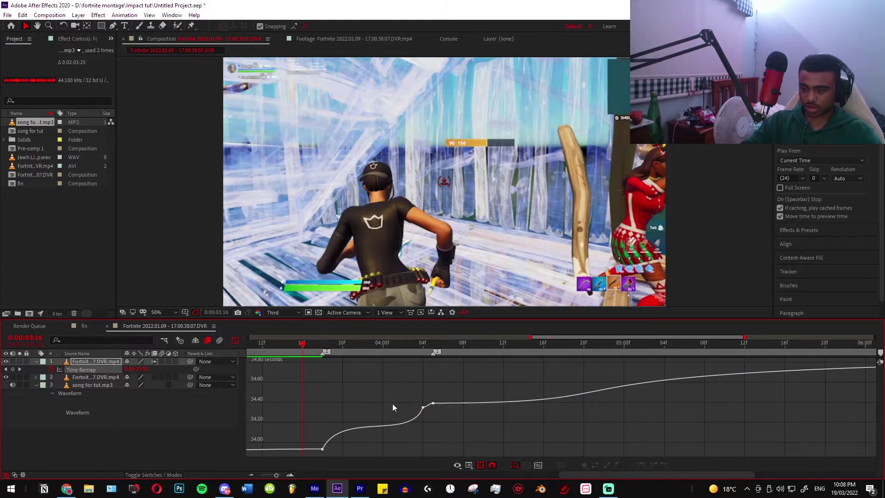
drag(707, 404, 485, 365)
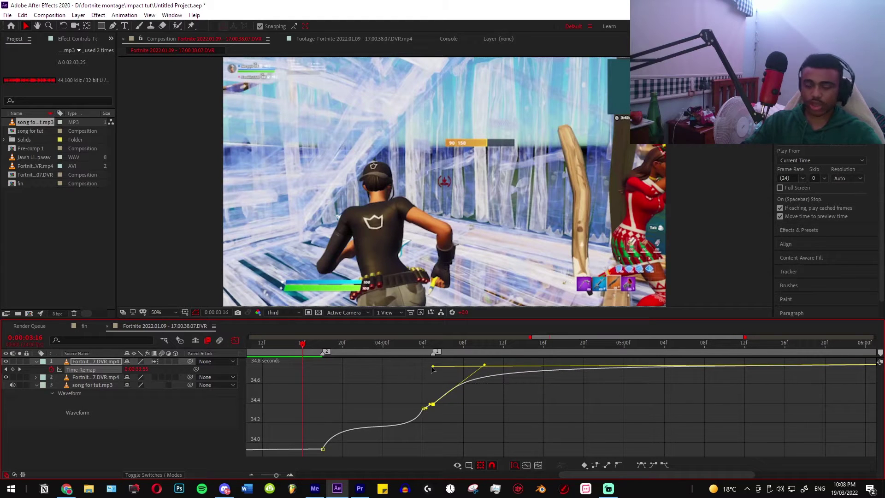
drag(433, 367, 424, 390)
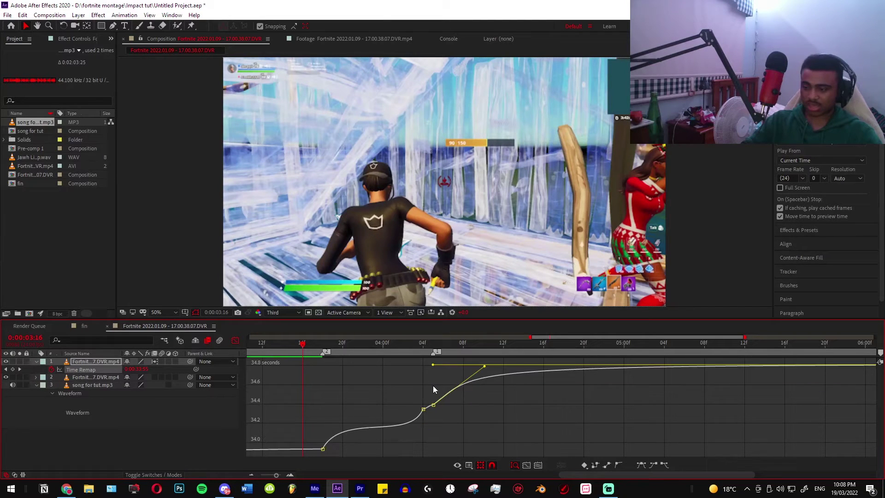
drag(432, 366, 498, 367)
key(semicolon)
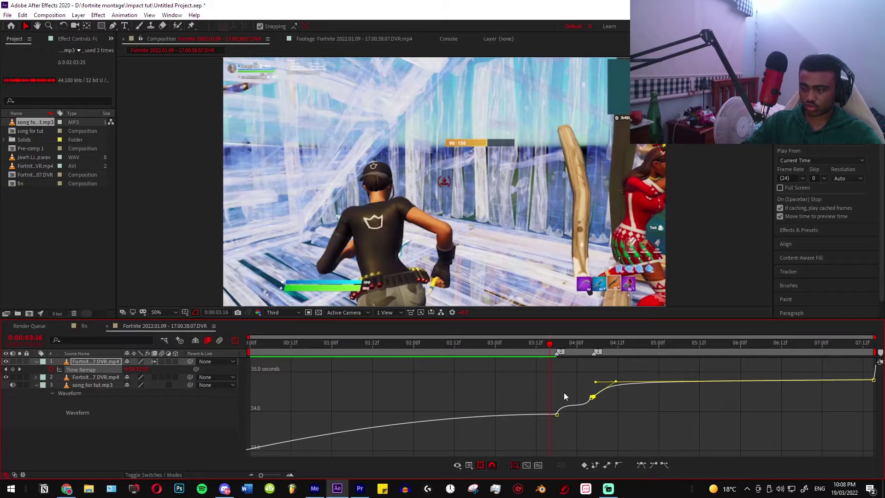
- Leave the graph editor and preview the time-remapped gameplay with the song from near the start
click(235, 340)
drag(550, 344, 318, 355)
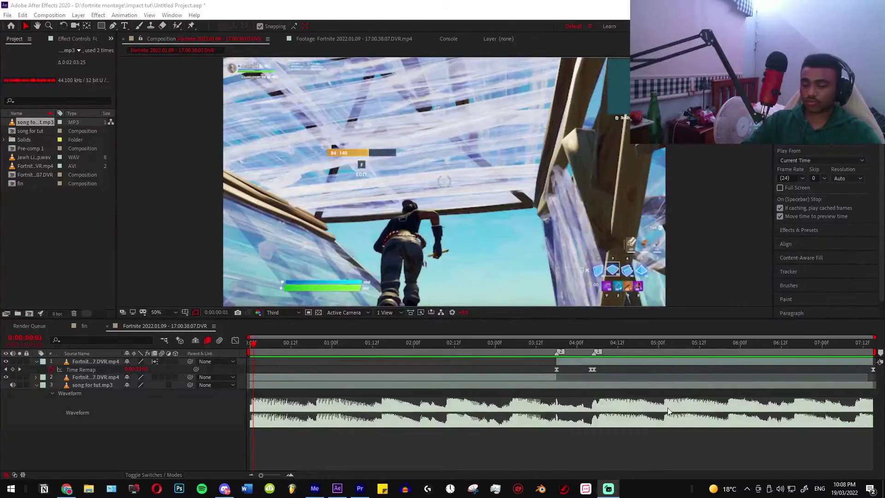
scroll(600, 397, down, 2)
scroll(522, 384, down, 2)
- Reveal the upper clip's Scale property and set its first keyframe at 100% at the 0:00:03:18 marker
drag(483, 352, 556, 369)
scroll(628, 372, up, 1)
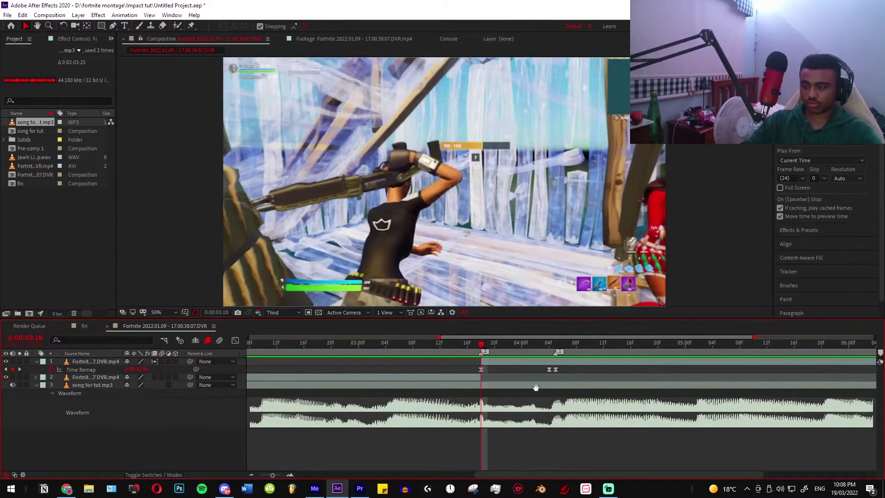
scroll(536, 389, right, 1)
click(35, 362)
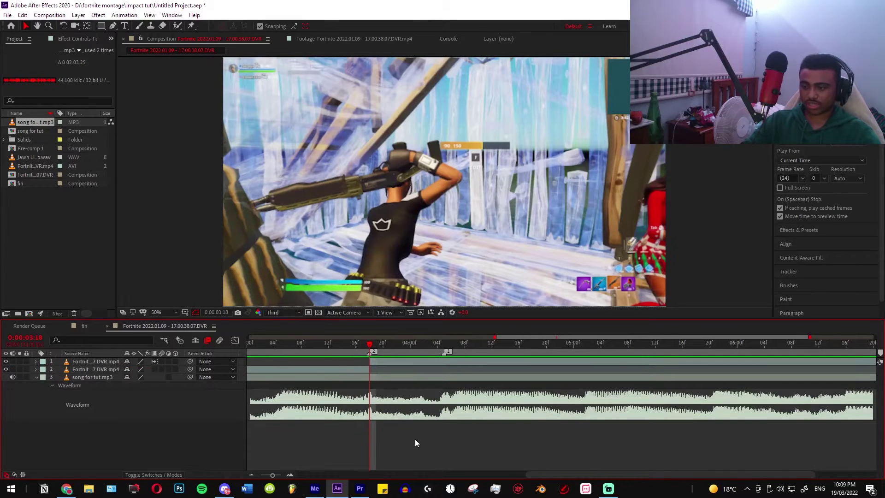
click(380, 361)
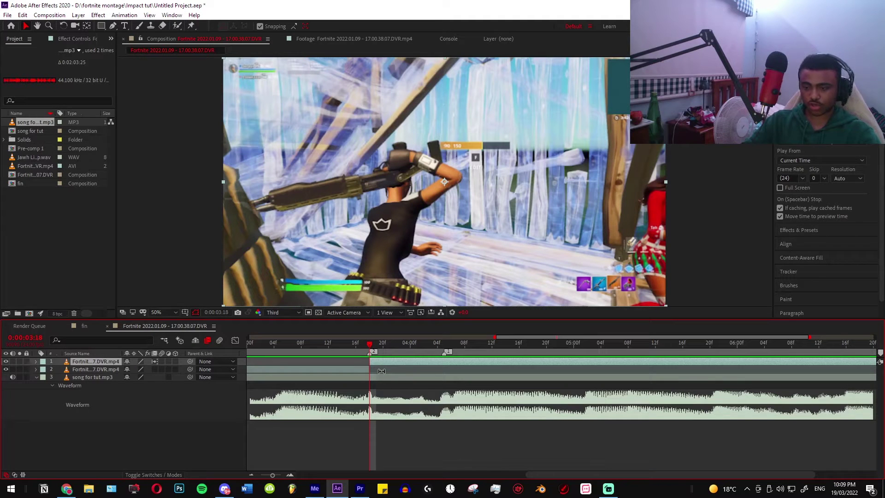
key(s)
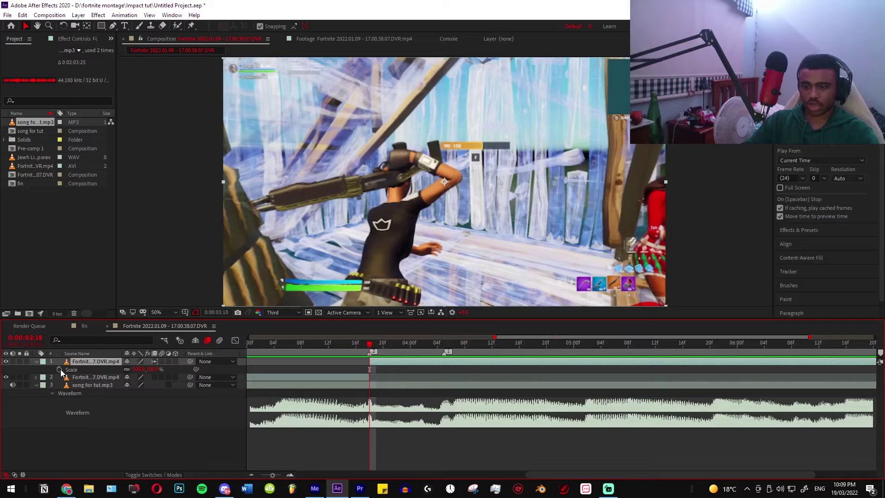
- Raise the upper clip's Scale to 135% at the 0:00:04:05 marker
scroll(389, 371, up, 1)
drag(389, 352, 500, 354)
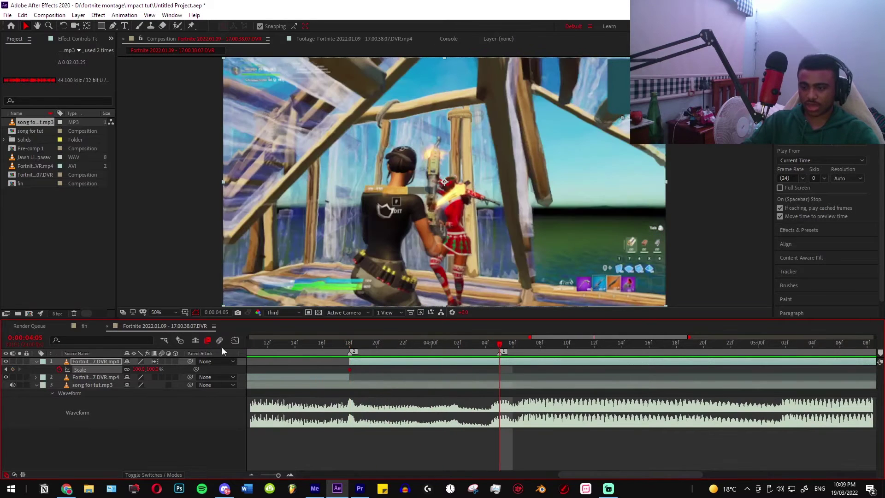
click(352, 343)
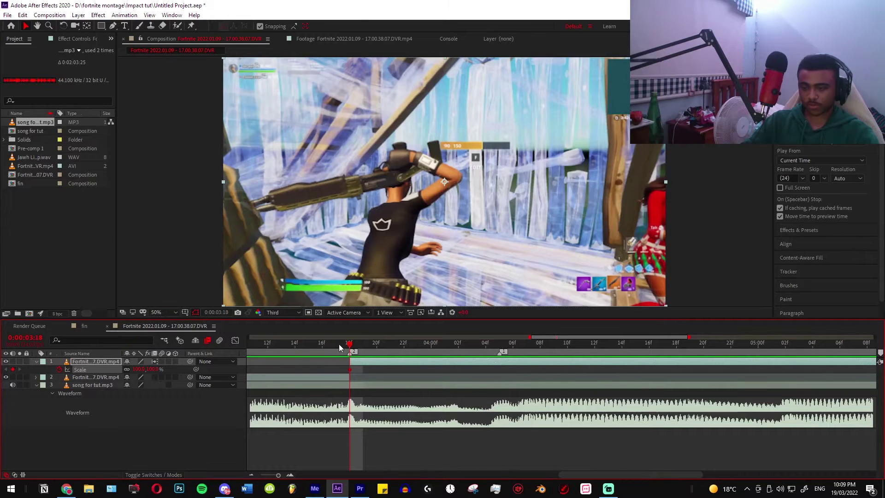
drag(365, 340, 500, 348)
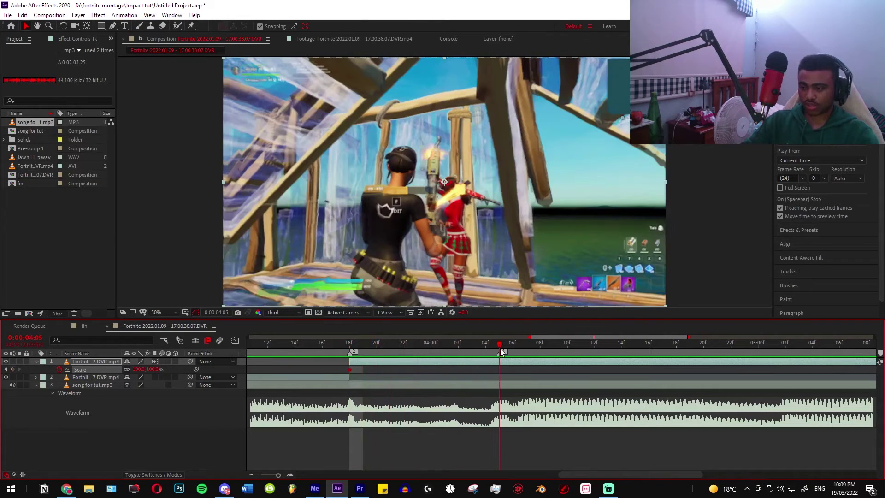
drag(147, 373, 170, 374)
drag(595, 374, 251, 389)
key(minus)
key(minus)
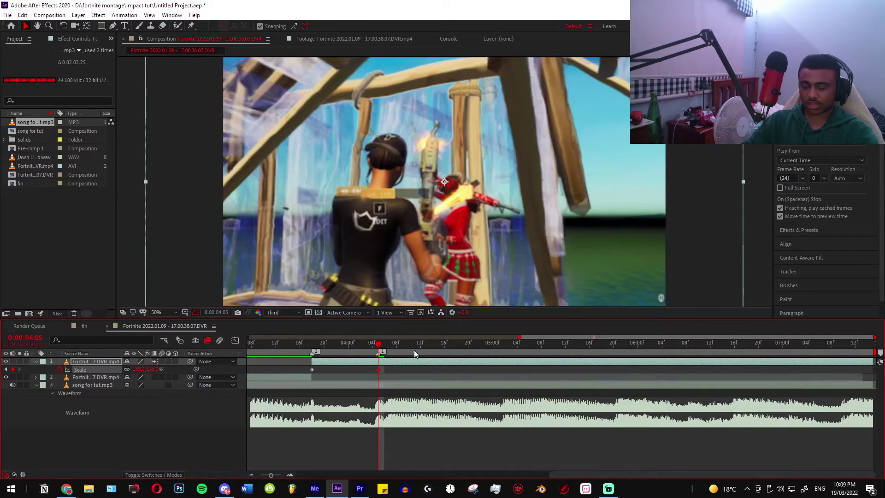
- Set the upper clip's Scale back to 100% near 0:00:07:14 and shift that keyframe to the clip's end
key(space)
drag(462, 347, 870, 364)
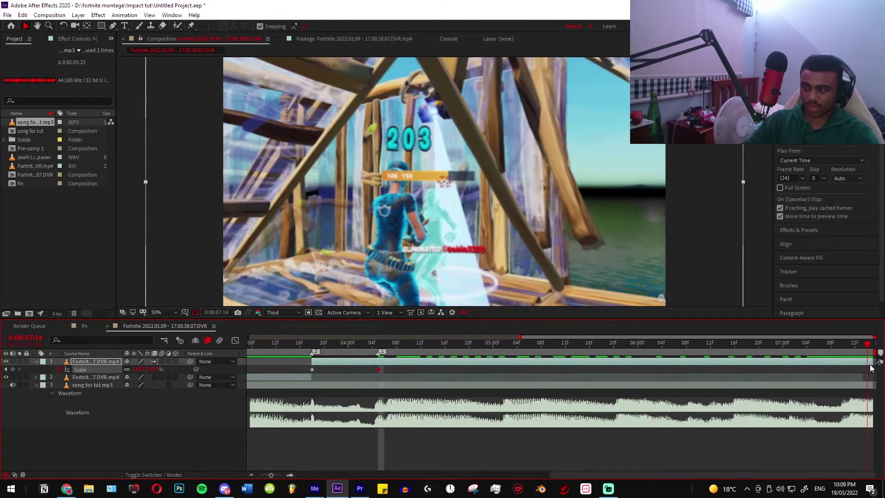
click(137, 369)
text(100)
key(Return)
drag(867, 369, 873, 371)
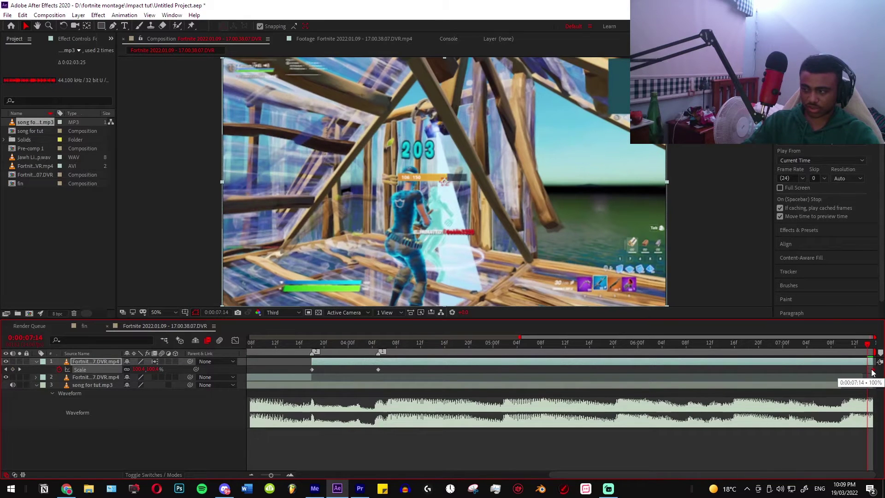
- Enable motion blur on the upper clip and apply Easy Ease to all three of its Scale keyframes
click(281, 368)
click(162, 362)
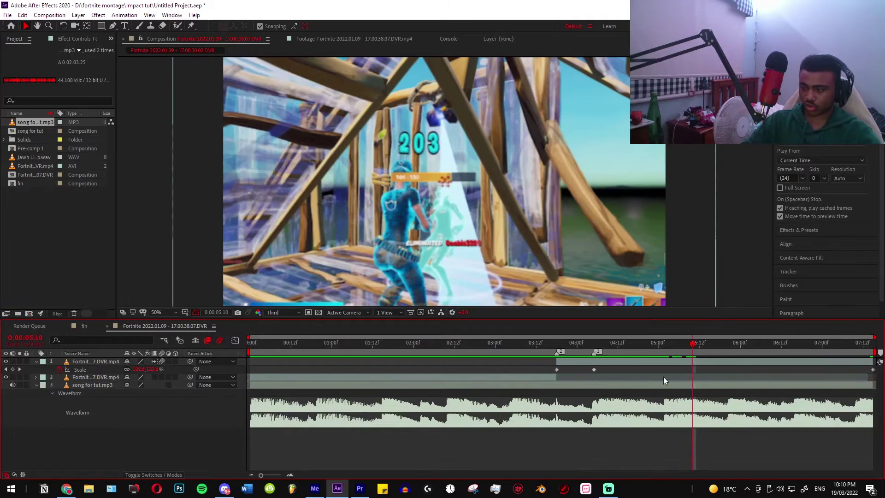
drag(539, 367, 876, 372)
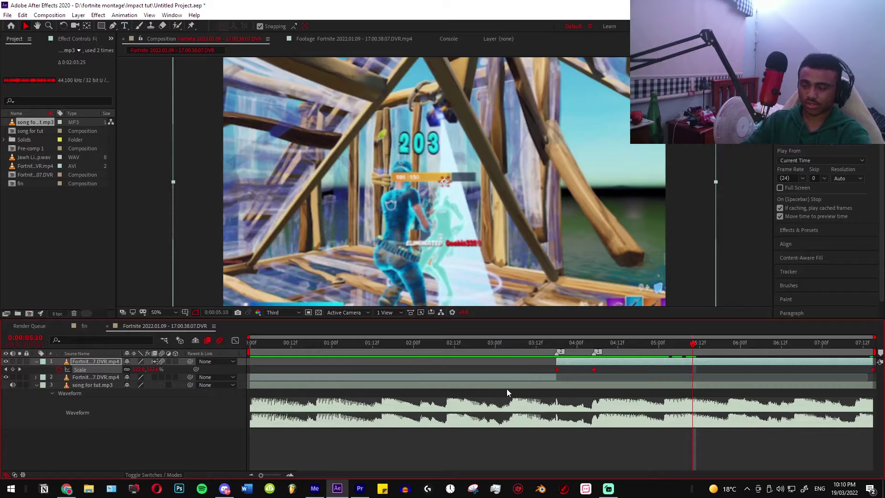
key(F9)
- Shape the Scale curve in the graph editor to rise steeply from 0:00:03:18 and level off toward 0:00:04:05
click(556, 369)
click(235, 340)
drag(485, 390, 506, 370)
drag(576, 365, 521, 369)
- Pull the Scale curve's handles after 0:00:04:05 so it falls sharply and then eases out toward the clip's end
drag(782, 385, 507, 392)
scroll(507, 391, down, 1)
drag(818, 450, 451, 443)
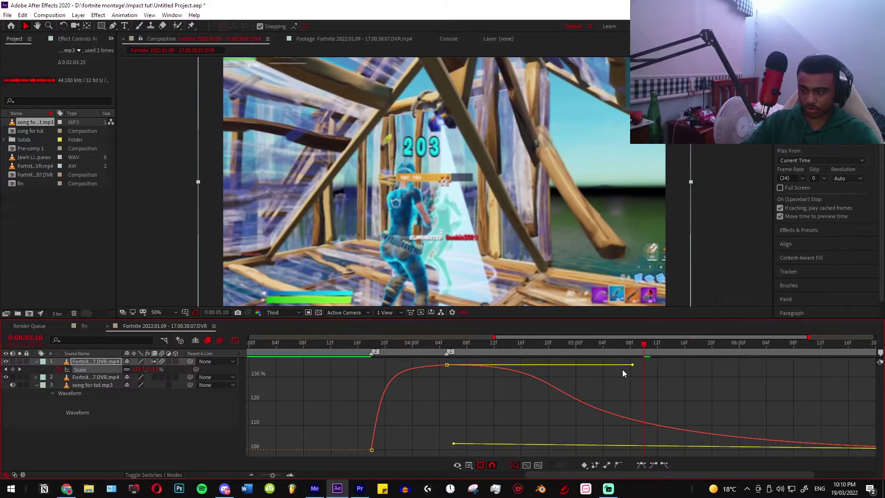
drag(632, 366, 463, 441)
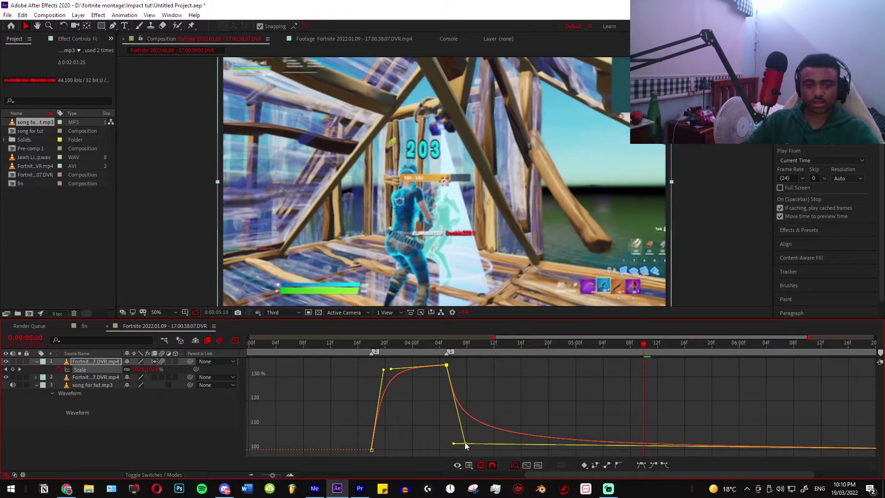
- Fine-tune the incoming handle of the 0:00:04:05 Scale keyframe to smooth the levelling-off of the rise
key(minus)
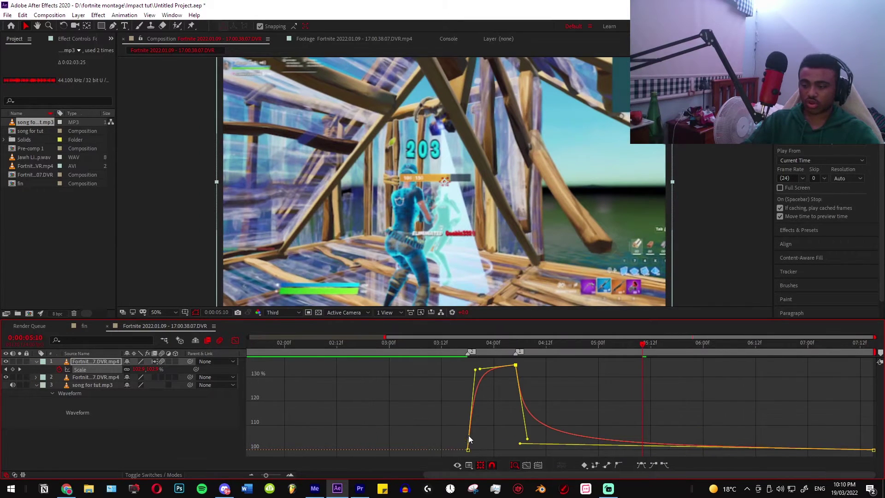
scroll(629, 388, up, 3)
drag(586, 387, 479, 379)
scroll(480, 379, down, 2)
scroll(479, 377, down, 2)
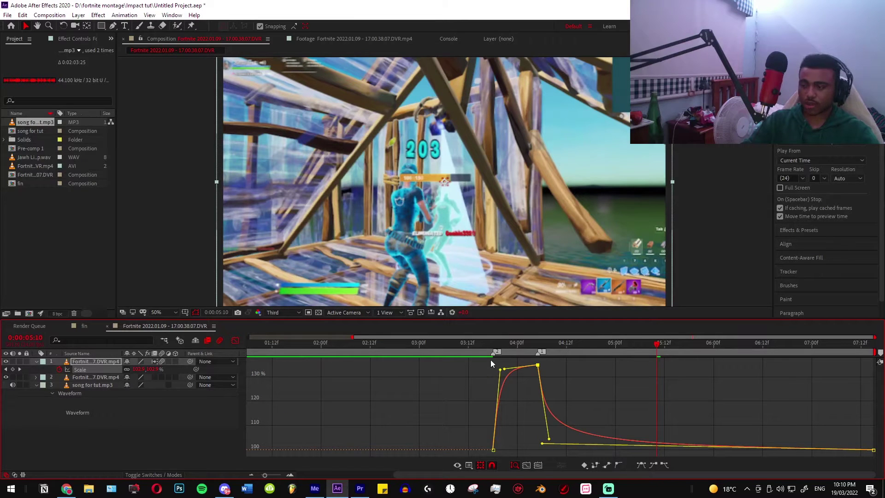
mouse_move(480, 349)
mouse_down()
mouse_move(492, 352)
mouse_move(480, 353)
mouse_up()
scroll(577, 402, up, 3)
drag(577, 402, 504, 400)
scroll(466, 376, down, 2)
scroll(461, 374, up, 2)
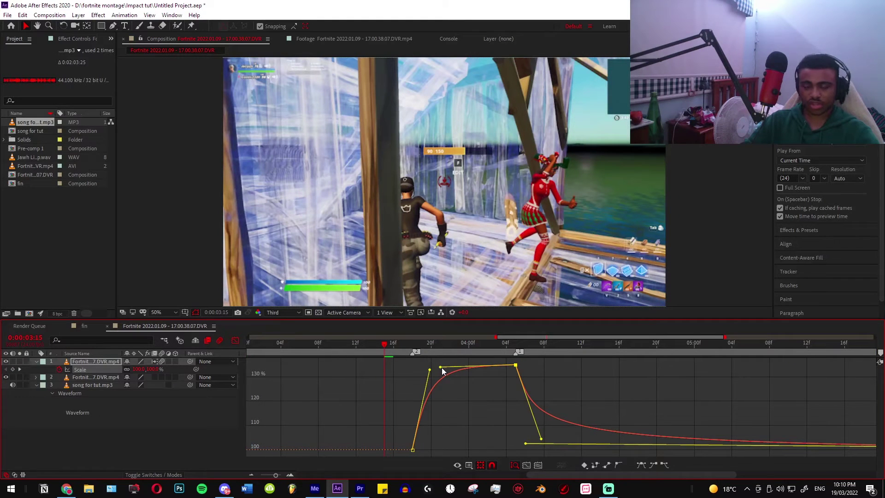
scroll(473, 380, down, 2)
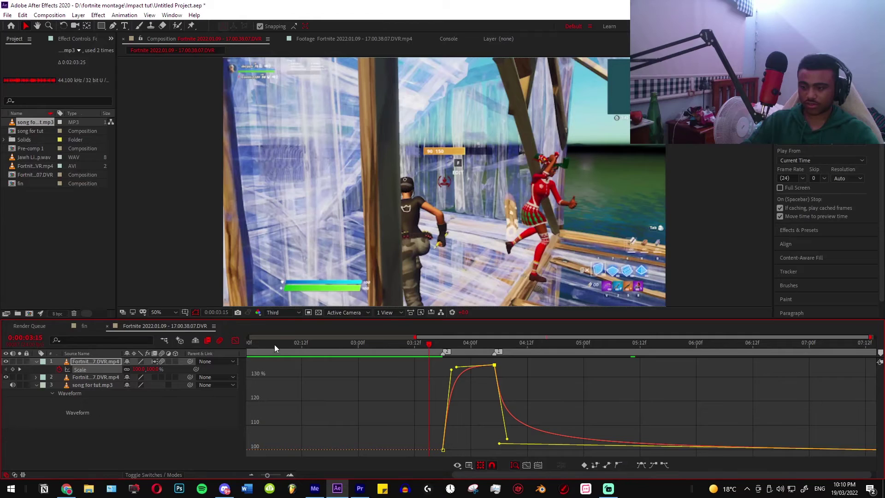
- Leave the graph editor and preview the Scale animation with the song from before the 0:00:03:18 cut
click(235, 340)
scroll(496, 365, down, 3)
click(453, 351)
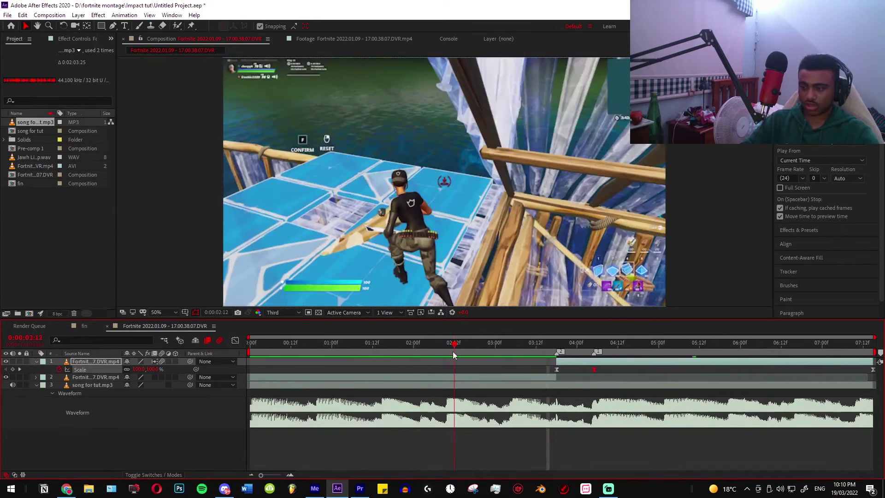
drag(469, 354, 400, 363)
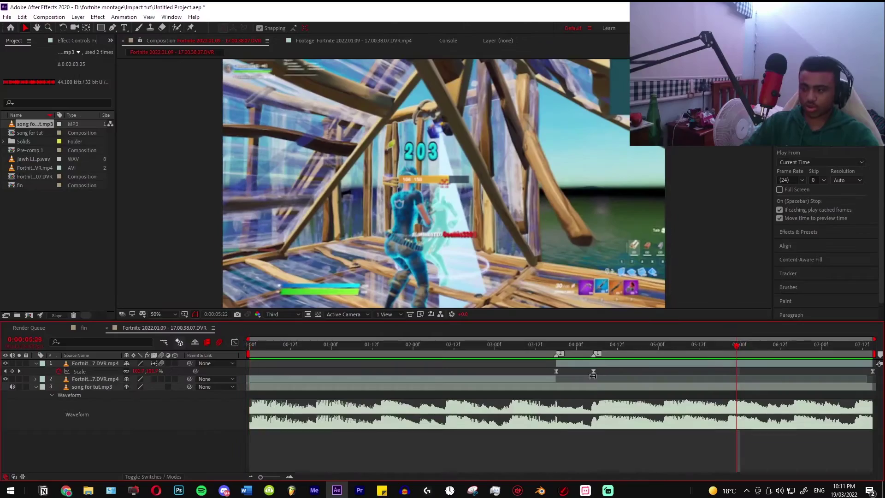
- Lower the final Scale keyframe's incoming handle in the graph editor to the 100% level and preview the zoom from 0:00:02:20
click(593, 371)
click(235, 342)
scroll(626, 428, up, 4)
drag(527, 441, 530, 453)
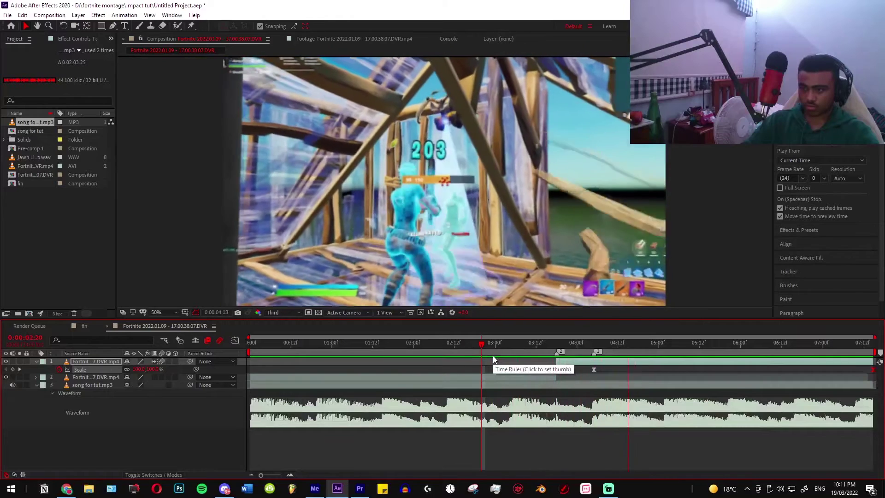
key(space)
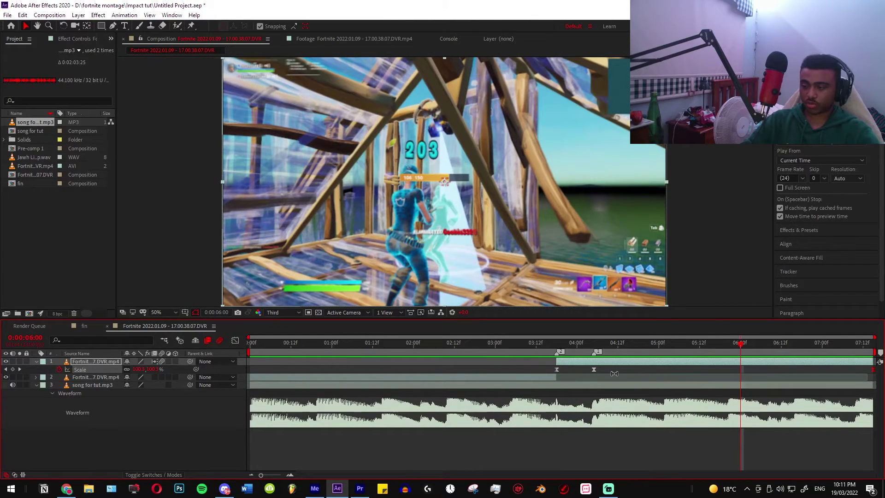
click(618, 370)
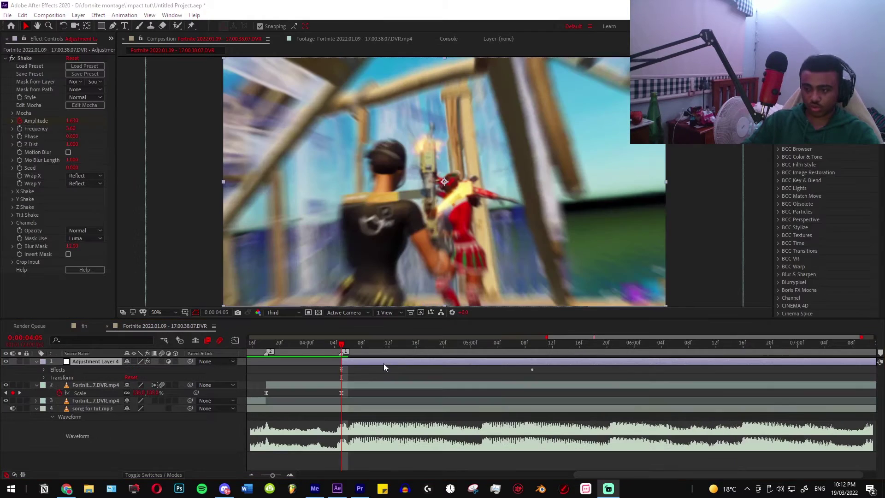
- Search the effects for "shake" and pick Sapphire's S_Shake for the adjustment layer that starts at 0:00:04:05
click(384, 362)
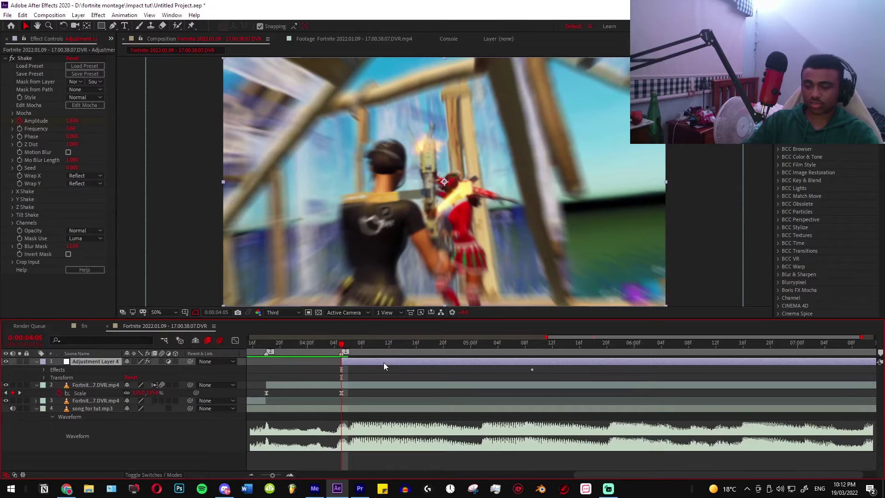
click(823, 92)
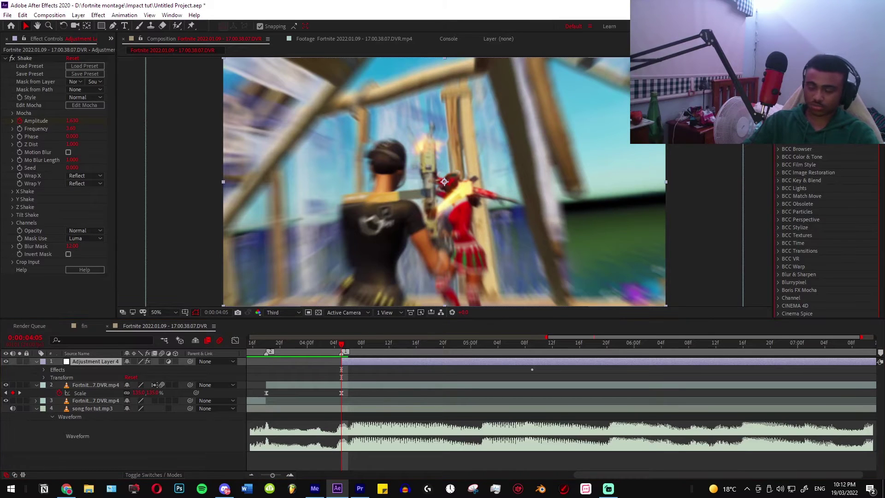
text(shake)
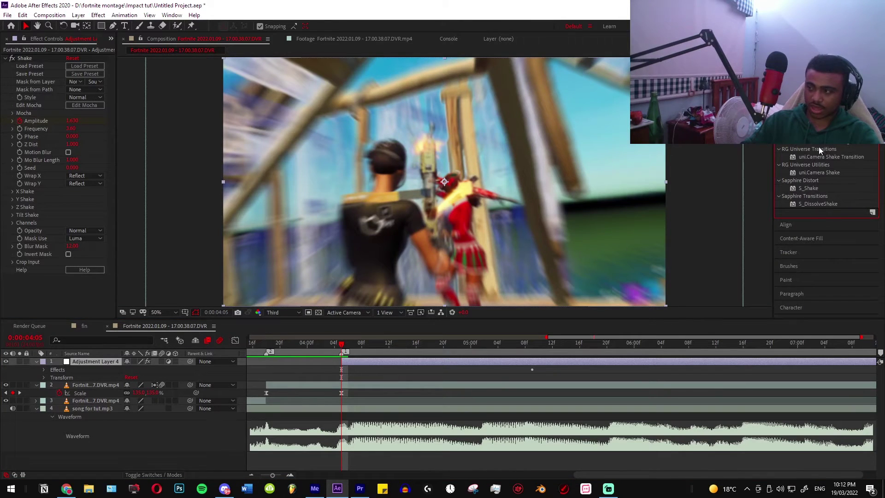
drag(806, 188, 372, 374)
click(372, 373)
click(361, 363)
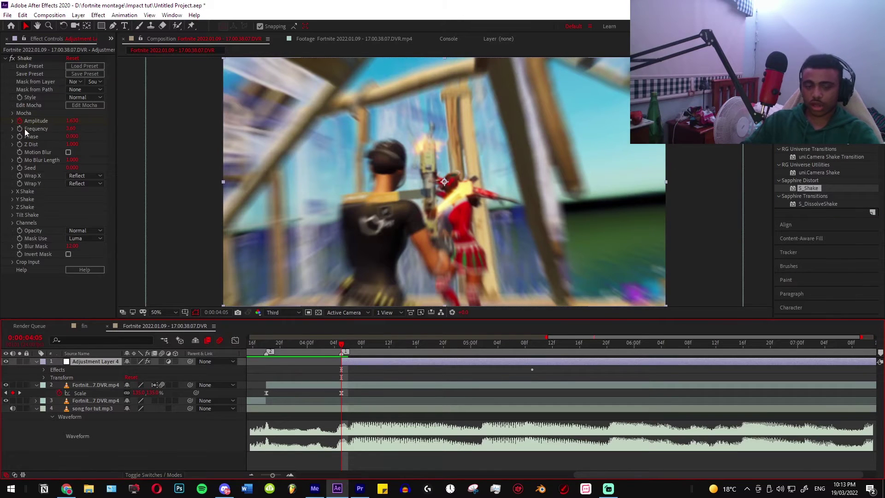
- Examine the Shake effect's X Shake, Y Shake, Z Shake and Tilt Shake settings one after another
click(12, 191)
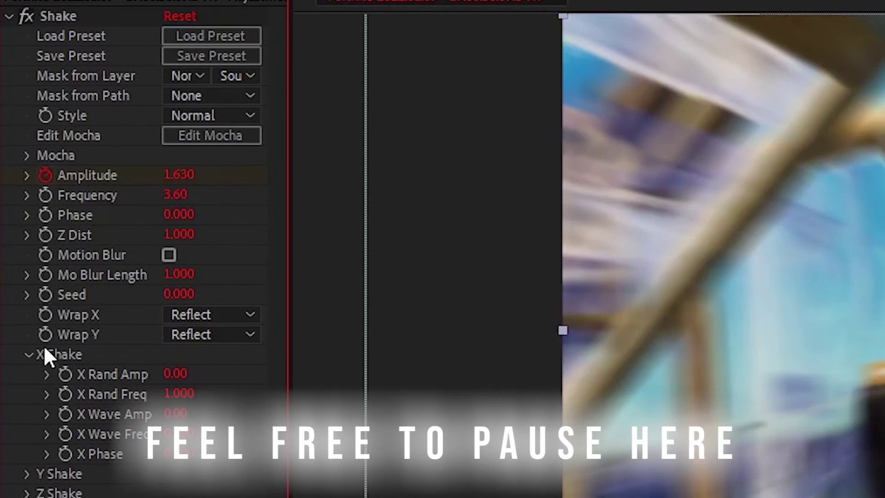
click(27, 354)
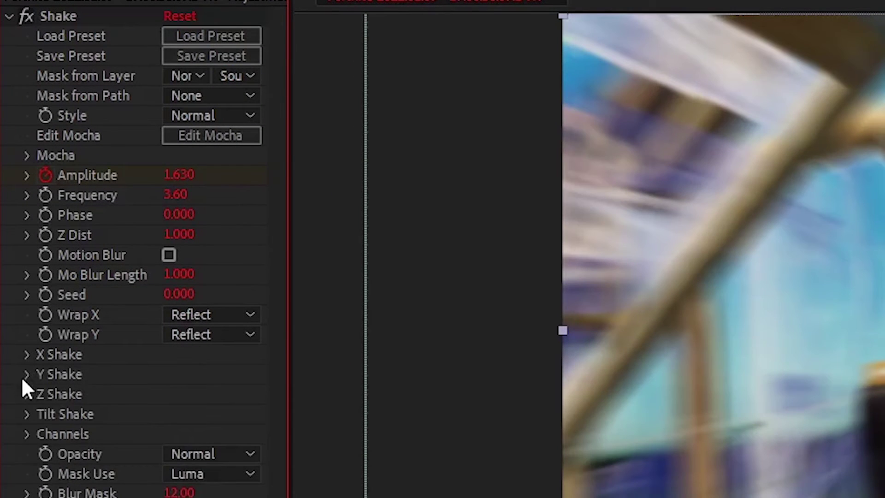
click(24, 376)
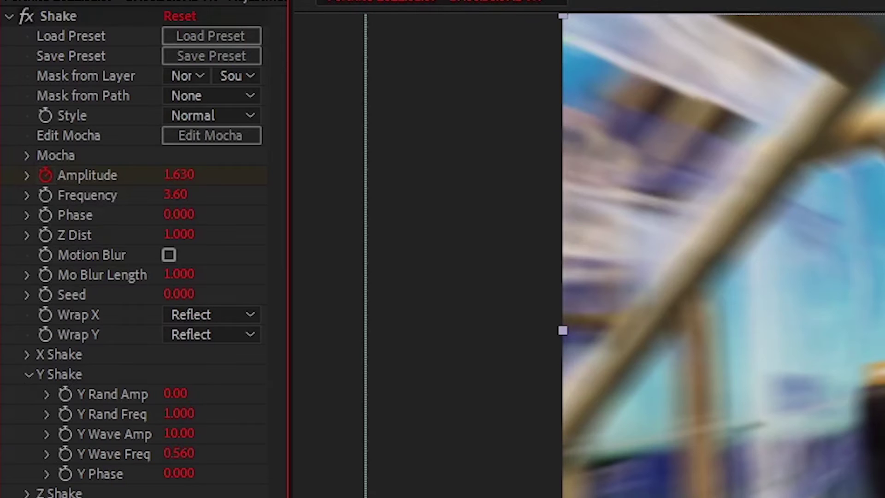
click(27, 375)
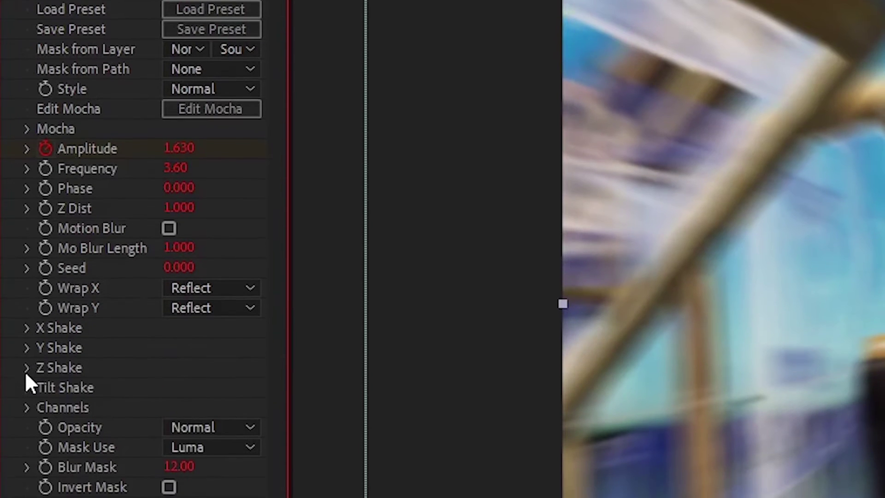
click(27, 395)
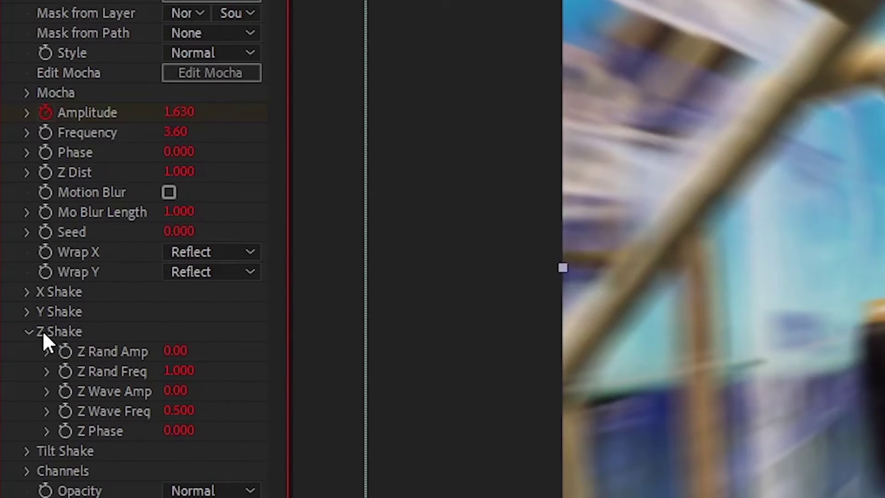
click(26, 333)
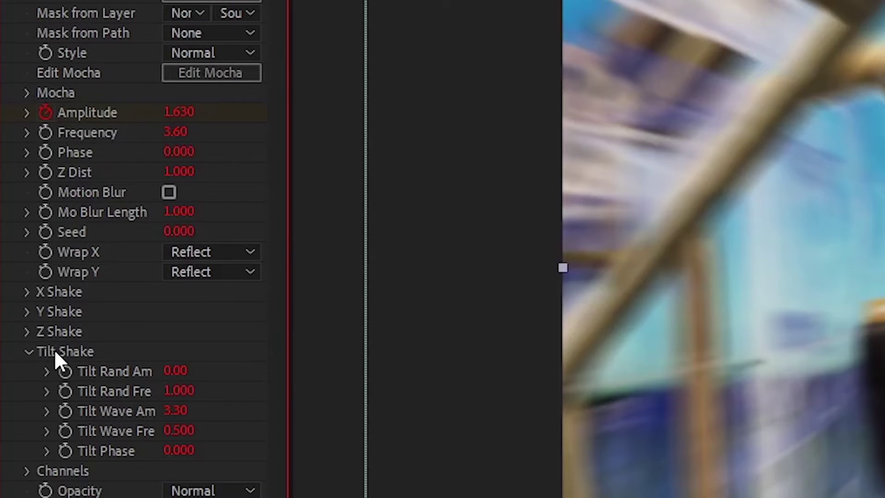
click(64, 352)
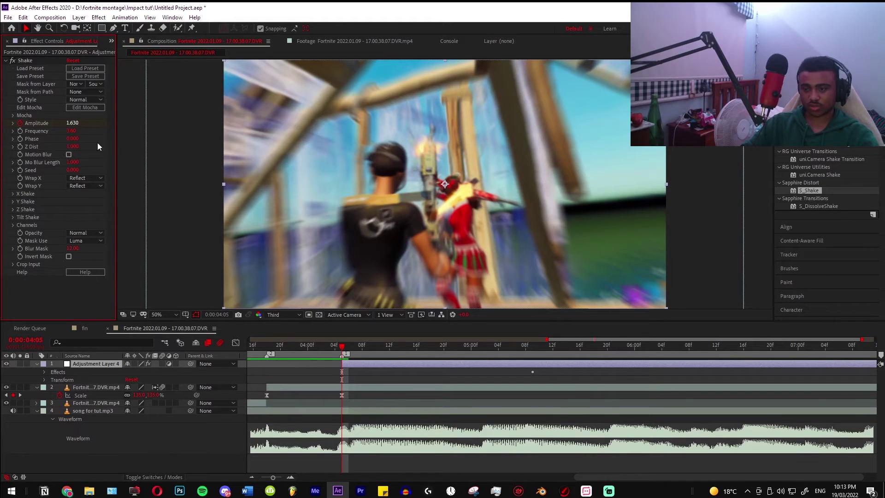
- Expand Adjustment Layer 4 and go to its last Shake keyframe at 0:00:05:09
key(u)
scroll(657, 382, left, 3)
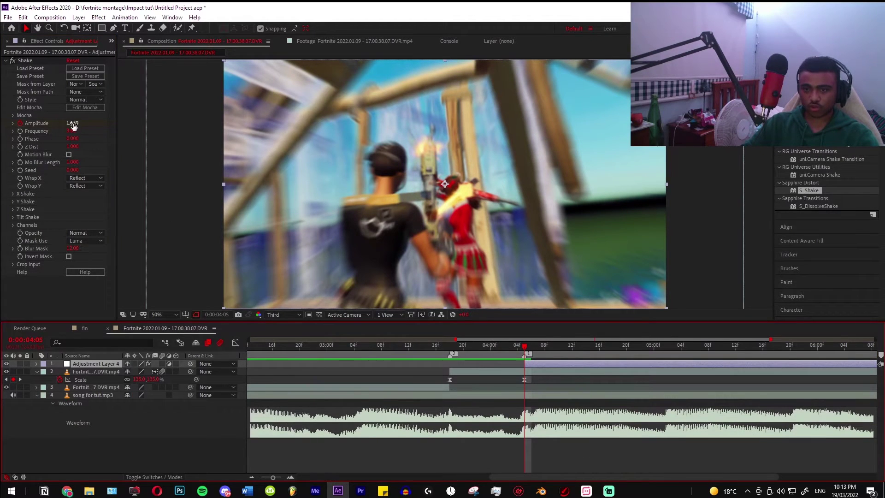
scroll(524, 404, right, 3)
scroll(523, 403, down, 1)
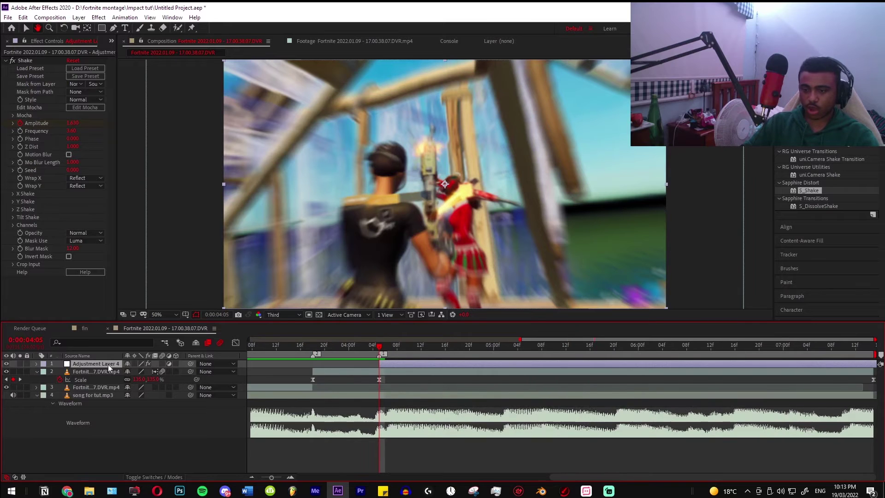
click(37, 363)
key(space)
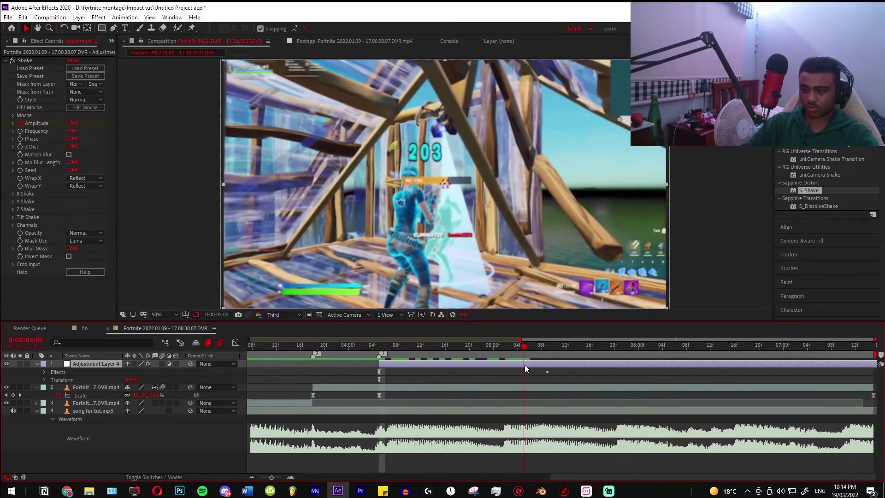
- Reveal the Shake effect's Amplitude keyframes, select the one at 0:00:04:05 and view its curve in the graph editor
click(45, 372)
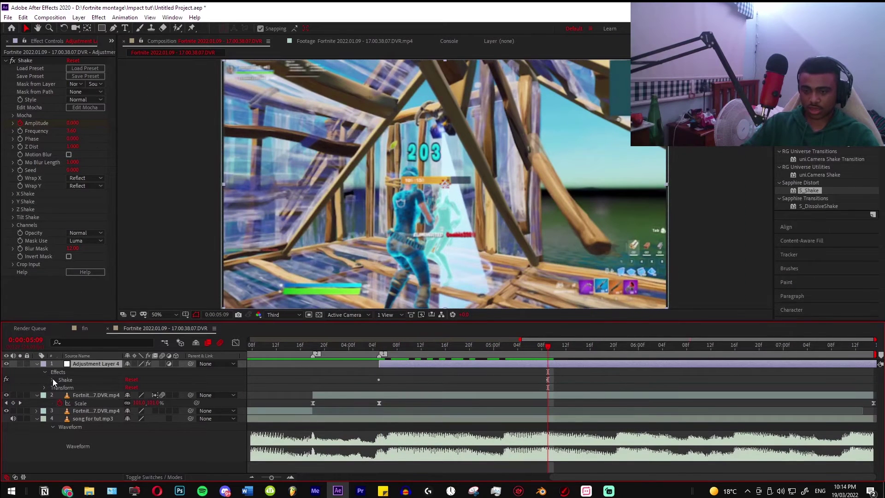
click(52, 379)
scroll(257, 399, down, 1)
click(378, 426)
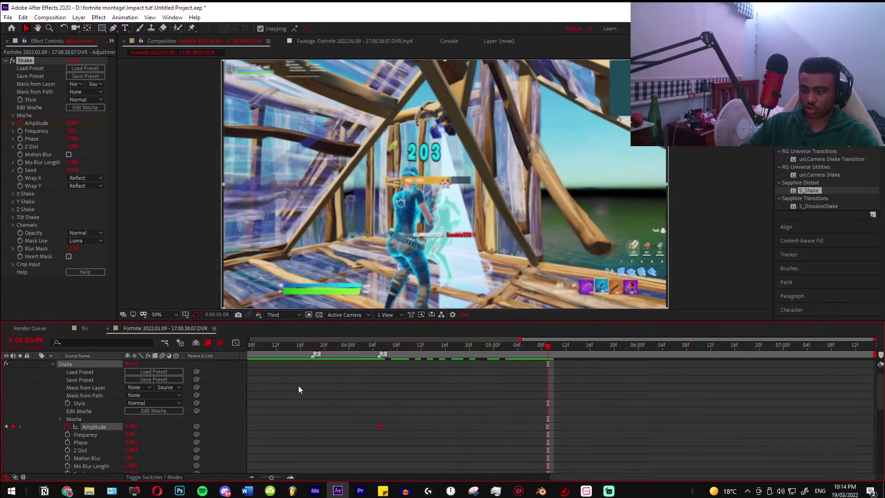
click(236, 343)
click(234, 342)
scroll(429, 396, down, 2)
scroll(396, 375, up, 1)
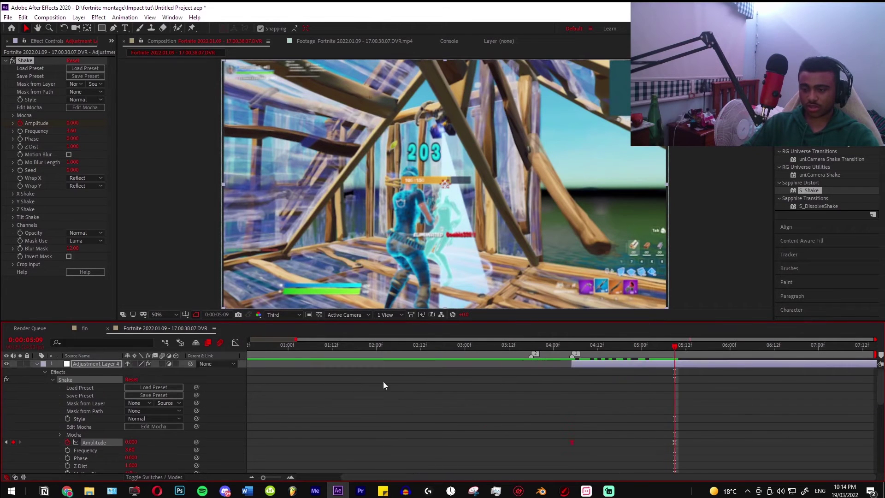
- Collapse Adjustment Layer 4 and preview the shake with the song from before the 0:00:03:18 cut
click(38, 364)
key(space)
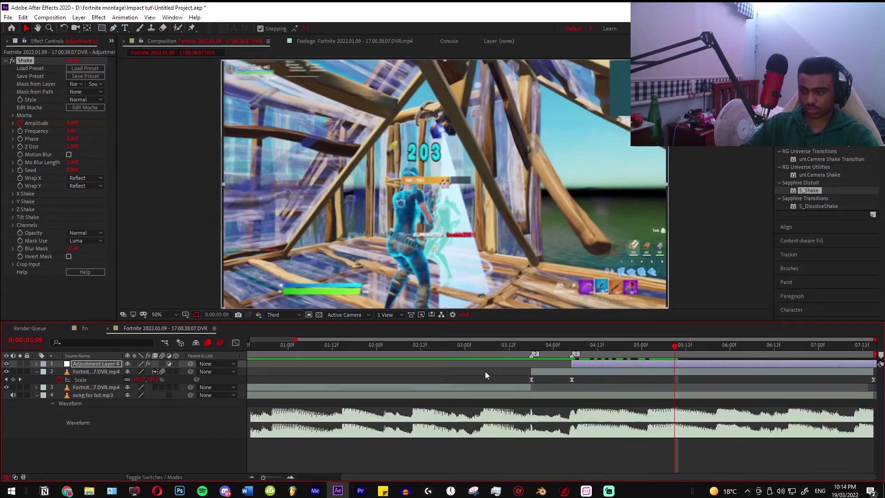
click(445, 350)
key(space)
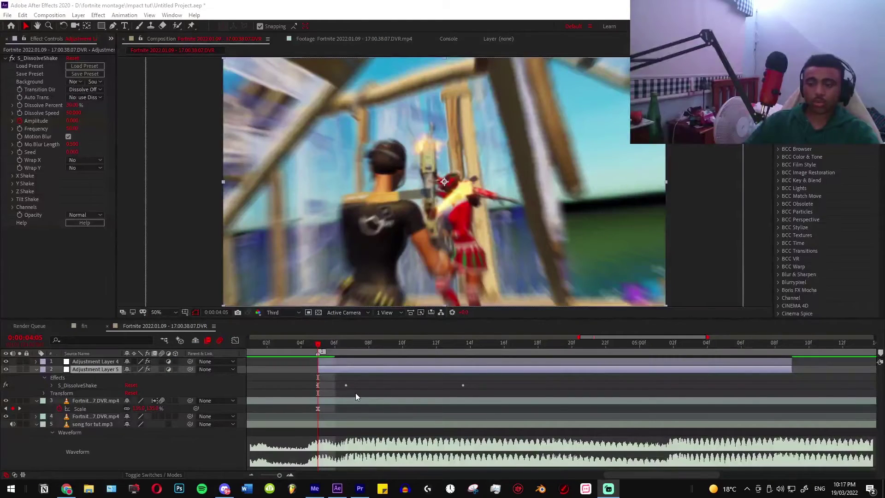
- Examine the X Shake, Y Shake, Z Shake and Tilt Shake settings of S_DissolveShake on Adjustment Layer 5
click(355, 392)
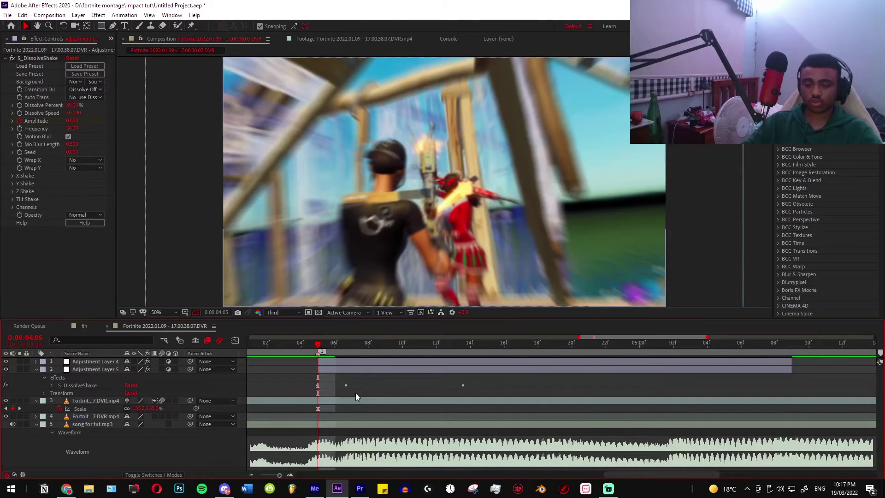
click(348, 368)
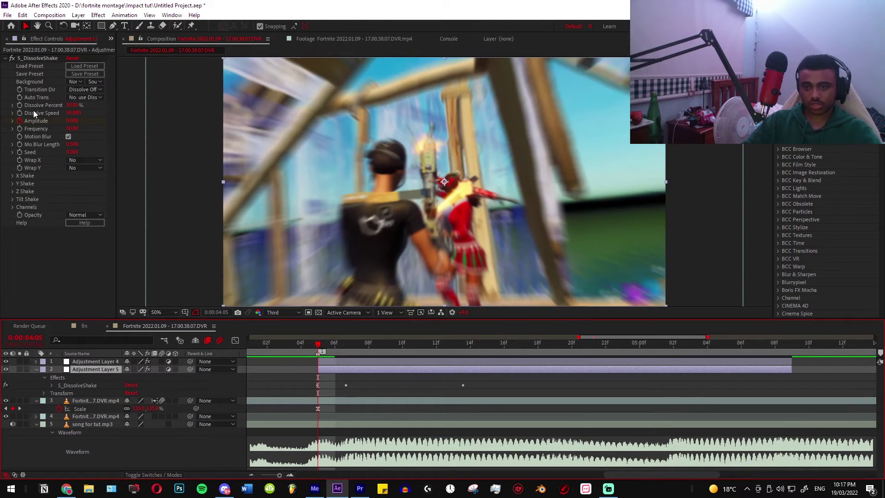
click(12, 176)
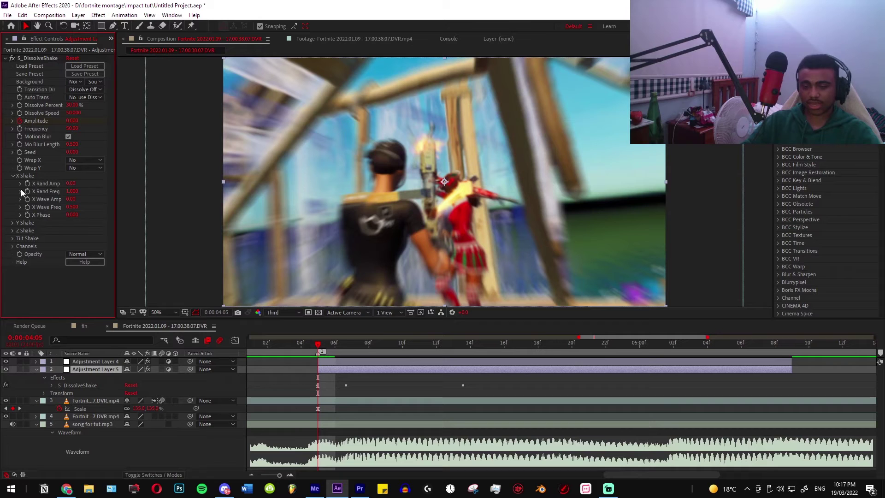
click(12, 222)
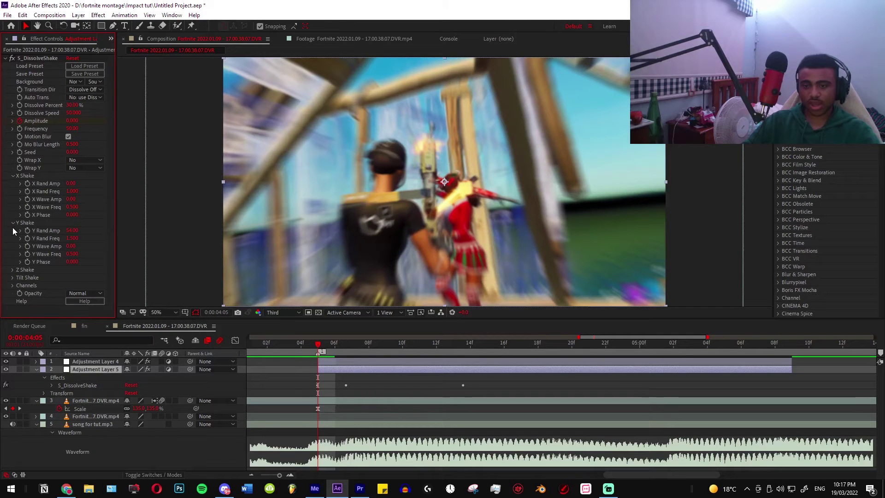
click(12, 269)
scroll(11, 258, down, 1)
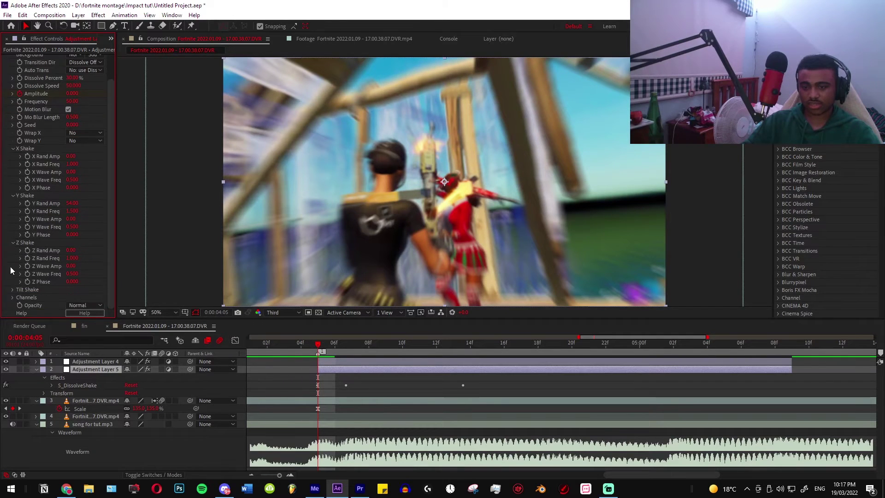
click(12, 289)
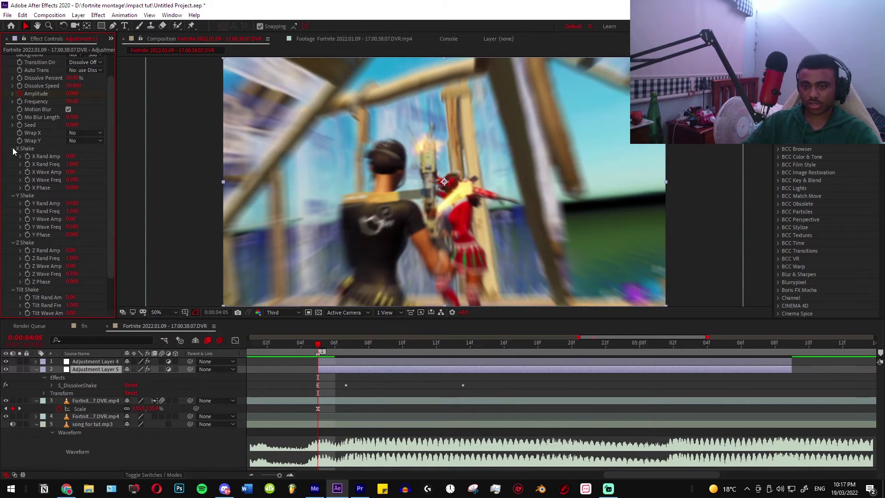
click(13, 148)
click(13, 157)
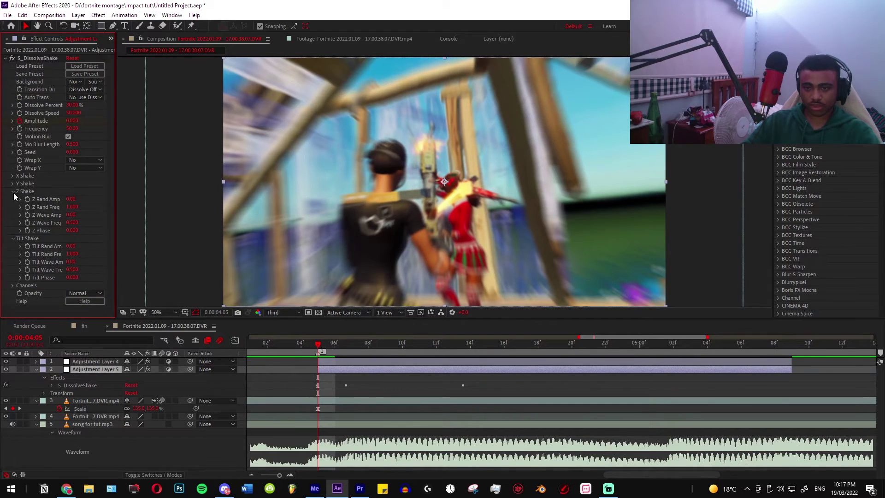
click(13, 191)
click(13, 199)
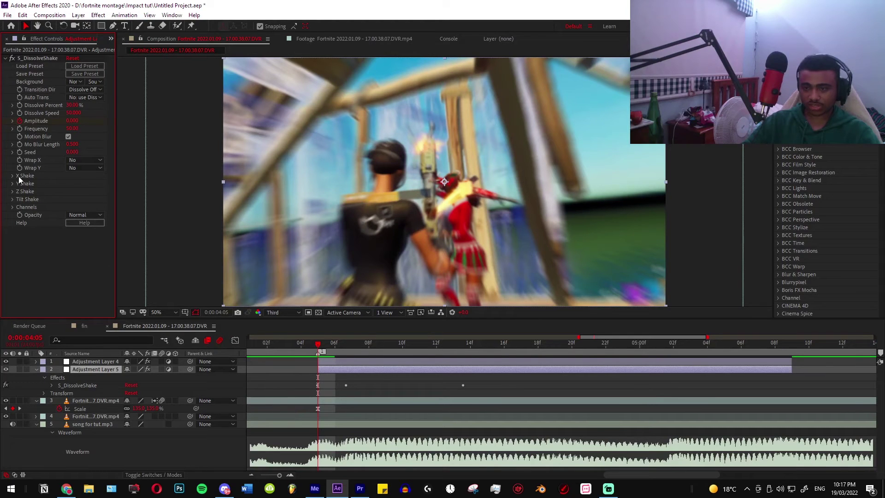
- Check S_DissolveShake's Amplitude at 0:00:04:07 and at 0:00:04:14
click(345, 353)
key(ctrl+v)
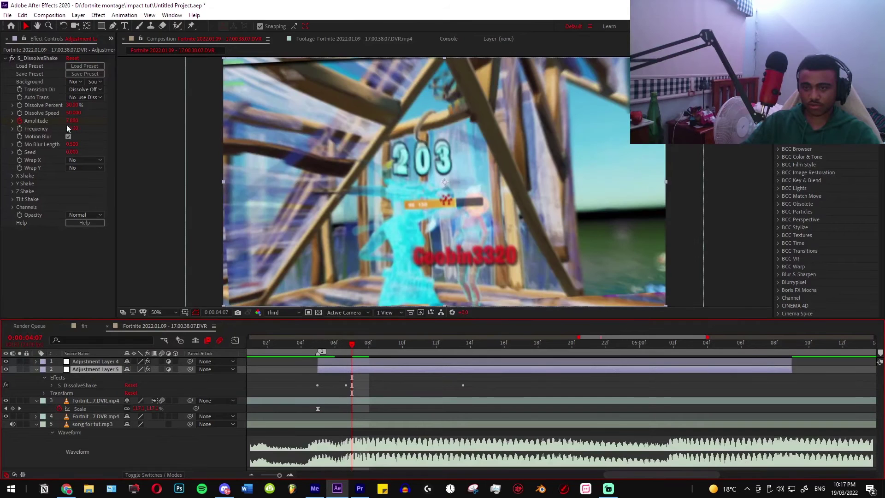
click(467, 358)
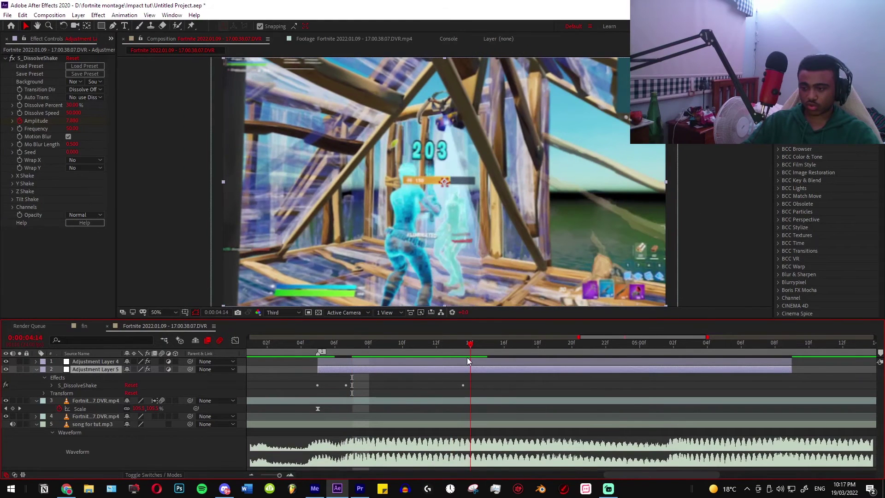
drag(71, 121, 55, 125)
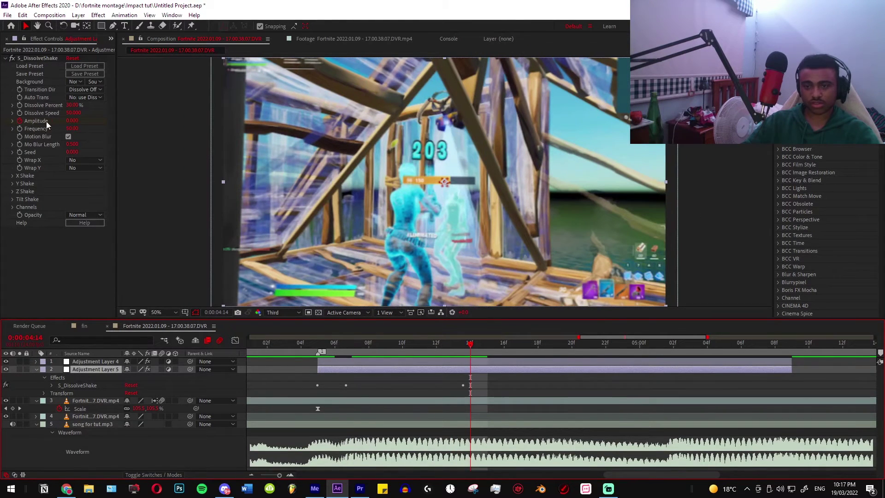
- View S_DissolveShake's first Amplitude keyframe in the graph editor and preview the combined shakes from 0:00:03:13
click(52, 386)
scroll(336, 432, down, 1)
click(318, 424)
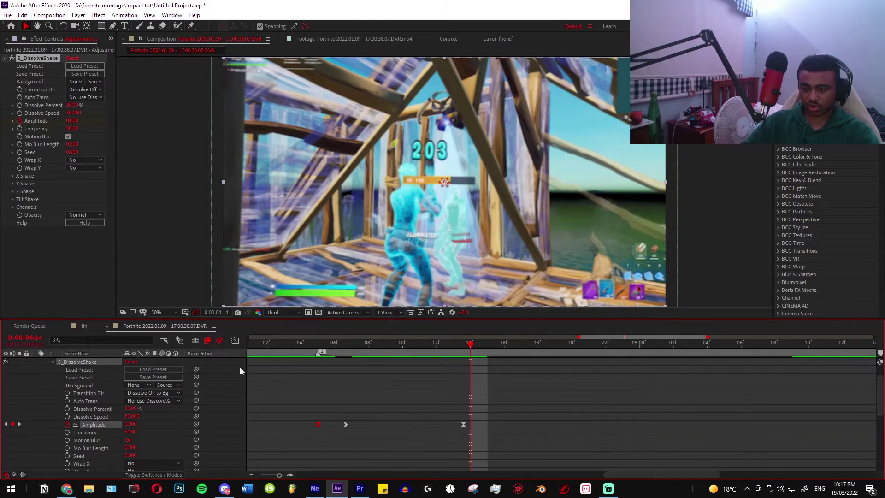
click(236, 340)
click(235, 340)
scroll(336, 383, up, 1)
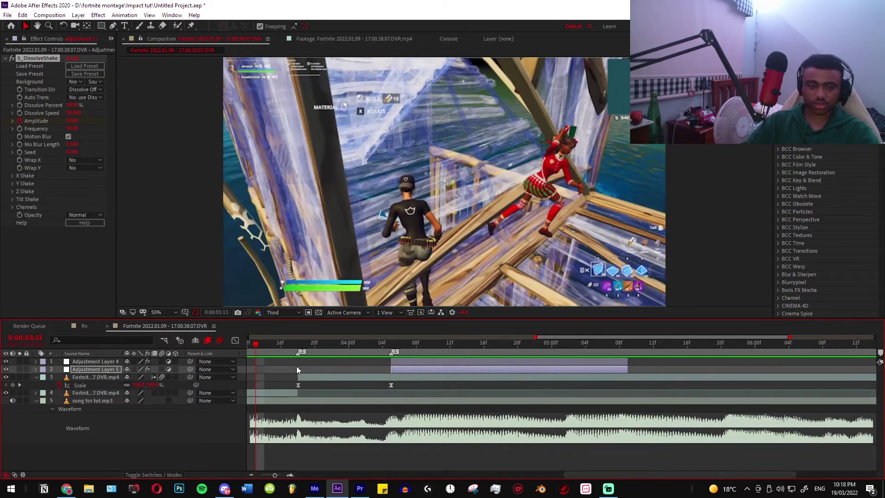
key(space)
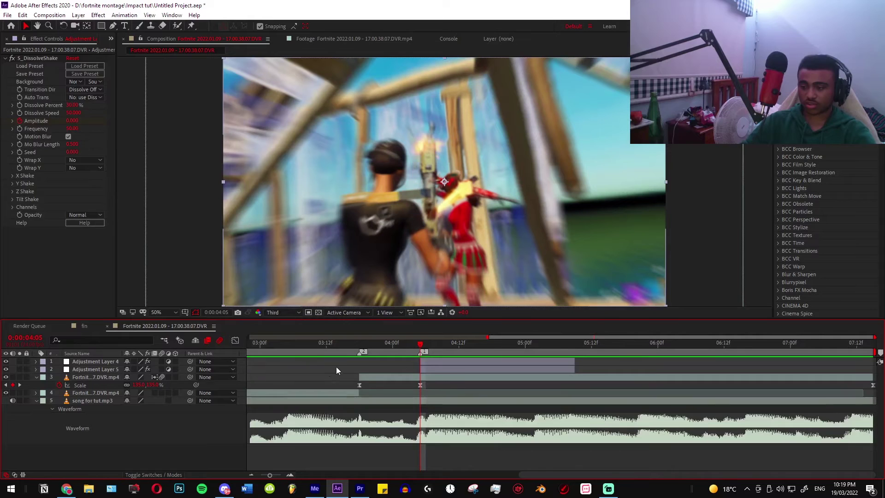
- Add an adjustment layer starting at 0:00:04:05, search the effects for "flick" and apply Sapphire's S_Flicker to it
key(ctrl+alt+y)
key(alt+[)
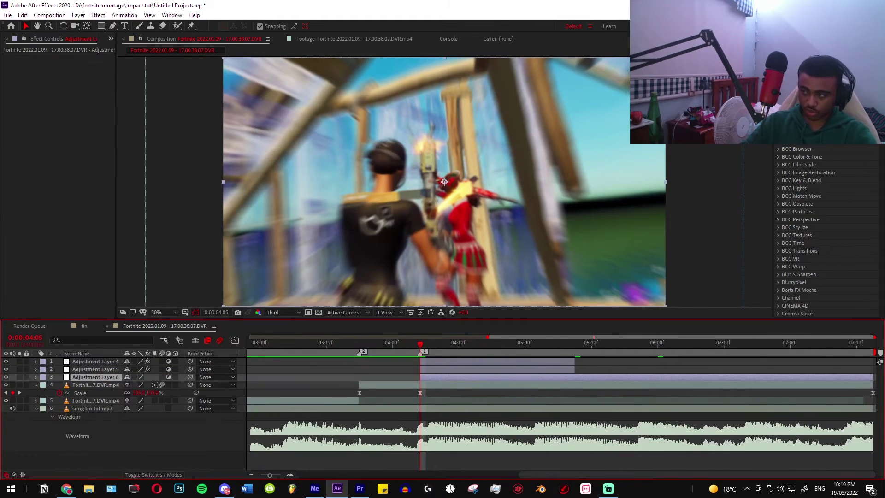
key(ctrl+5)
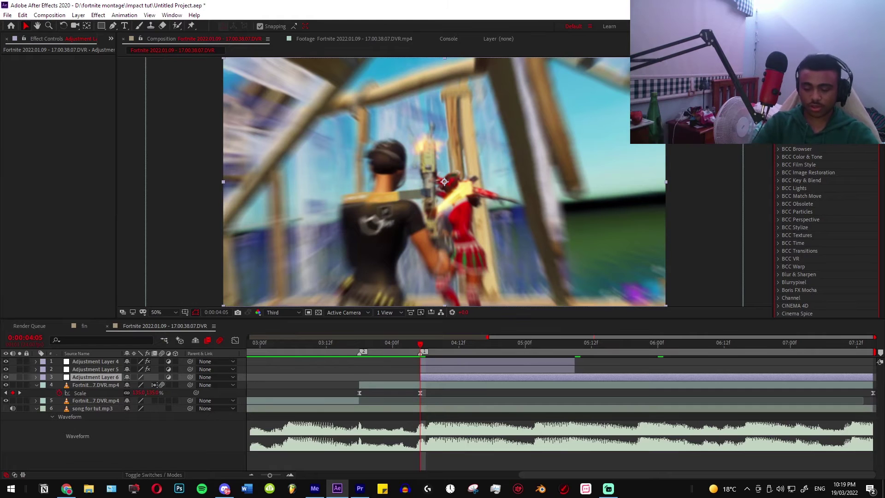
text(flick)
drag(813, 141, 435, 379)
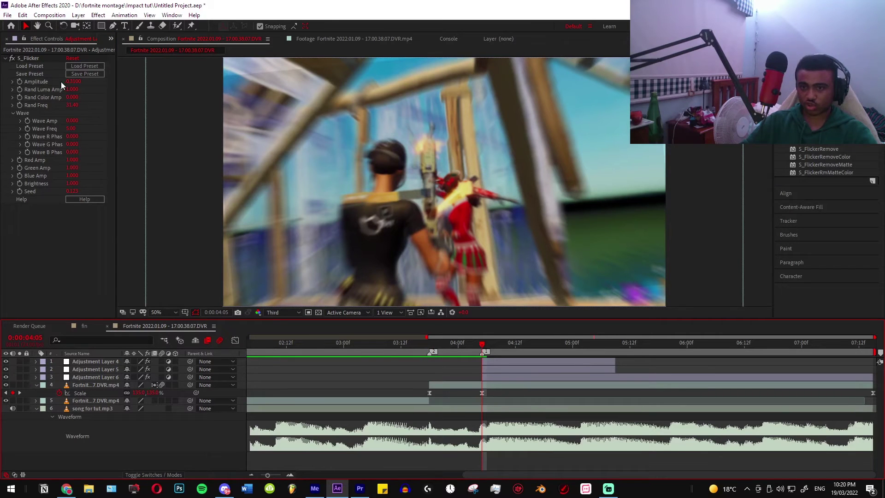
- Preview the flicker with the song from 0:00:03:11
drag(449, 347, 396, 355)
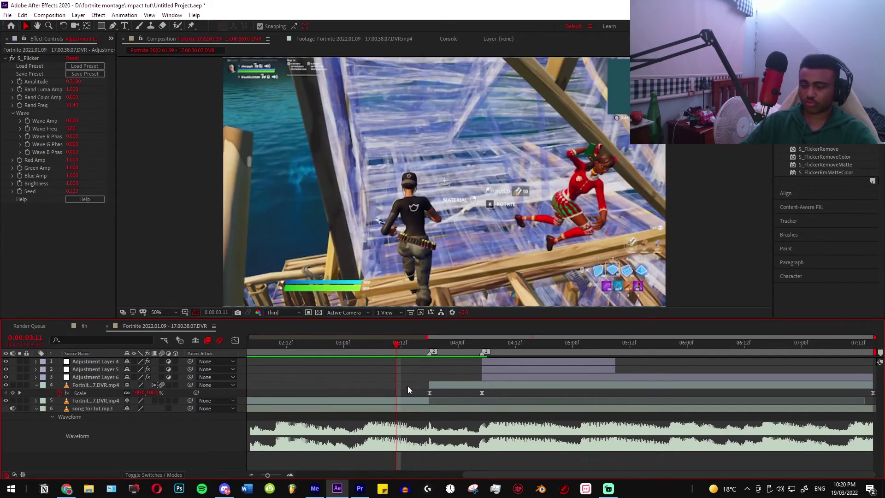
key(space)
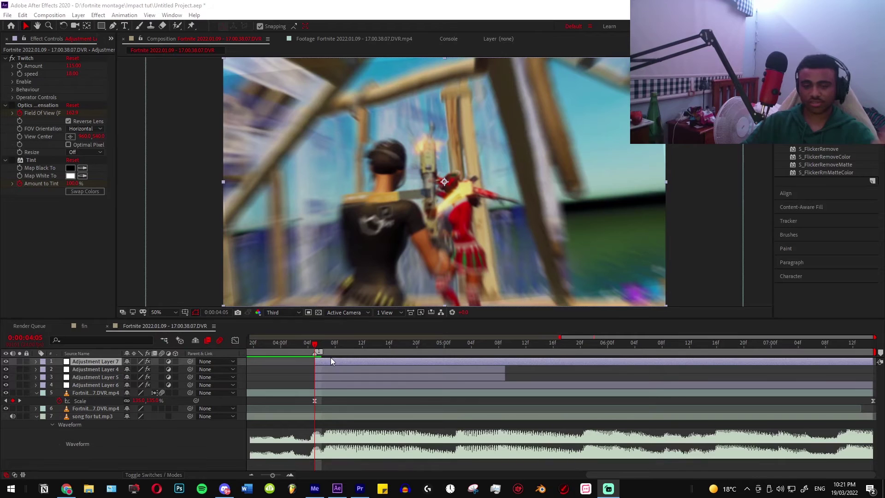
- Examine the Twitch effect's Enable, Behaviour and Slide operator settings on Adjustment Layer 7
click(331, 359)
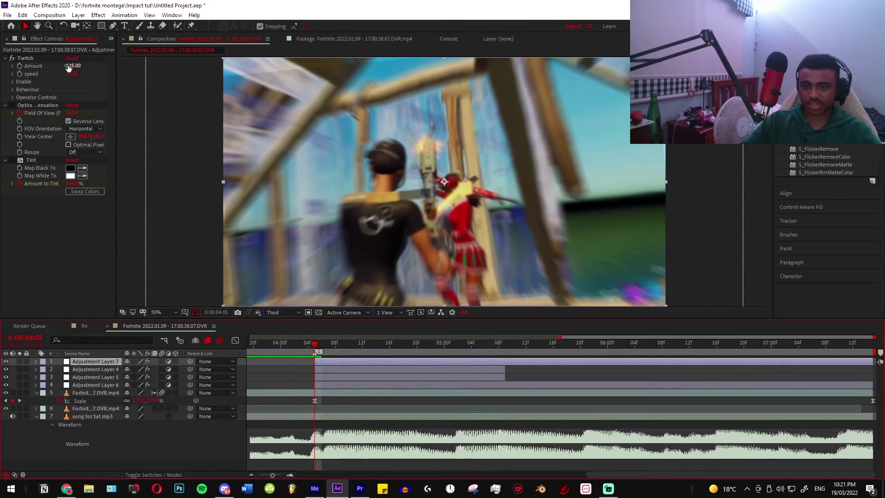
click(12, 82)
click(13, 82)
click(13, 90)
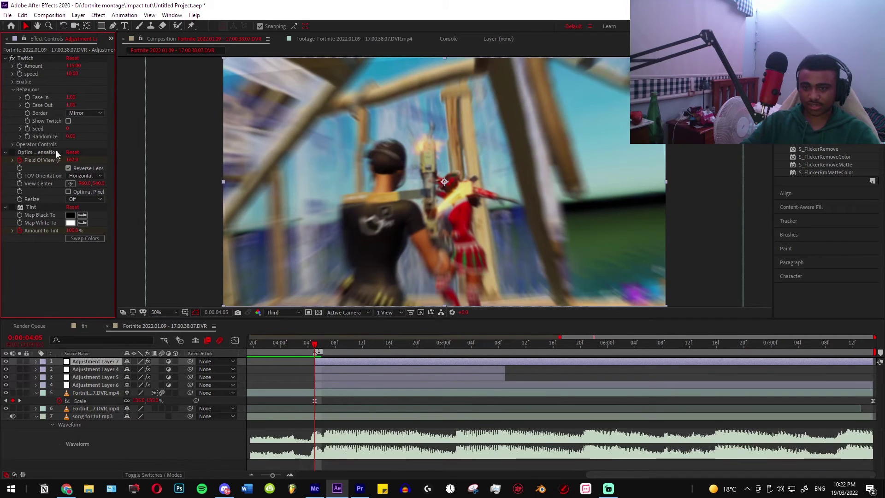
click(13, 90)
click(13, 98)
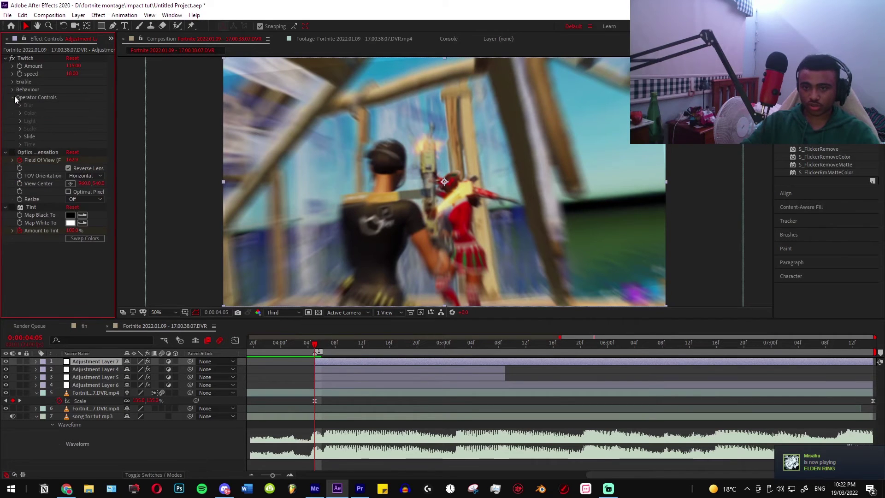
click(20, 136)
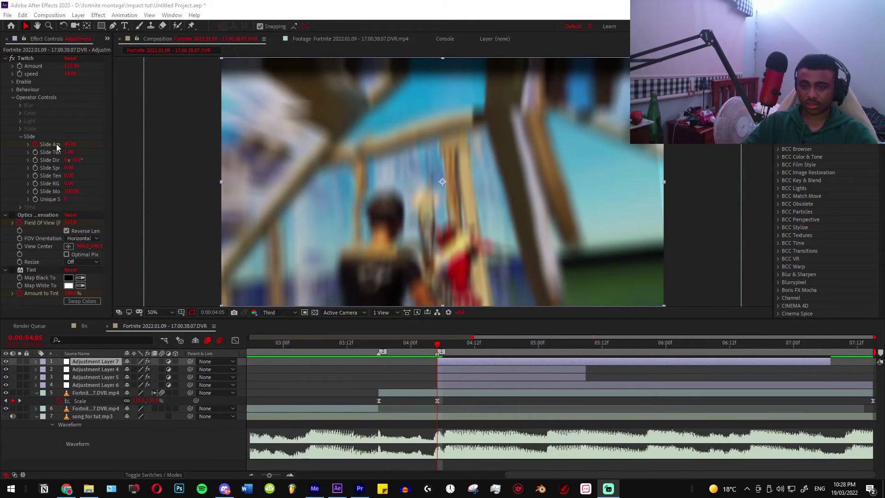
key(Return)
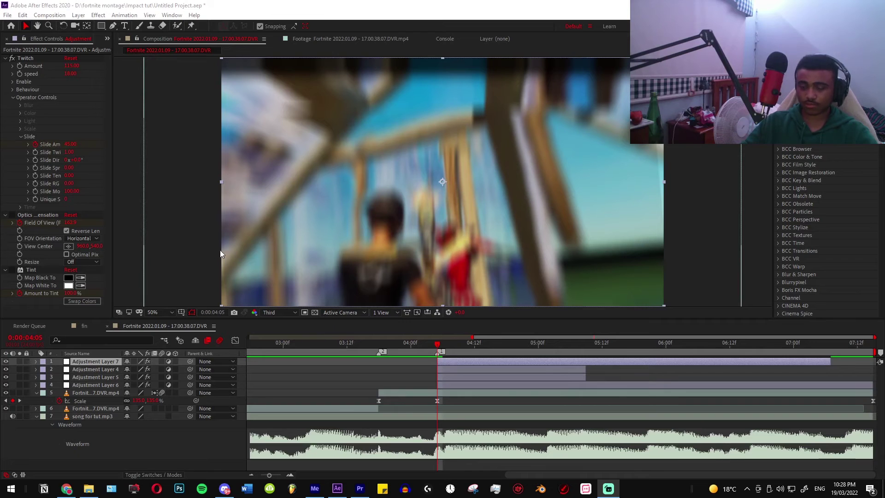
- Reveal Twitch's Slide Amount keyframes at 0:00:04:05 and 0:00:05:07 and view the first one's curve in the graph editor
click(35, 362)
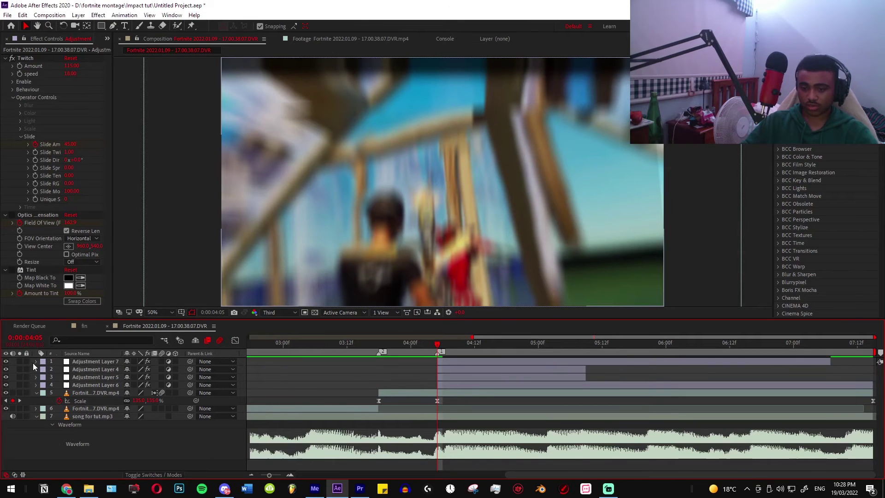
scroll(356, 412, down, 1)
drag(447, 346, 576, 369)
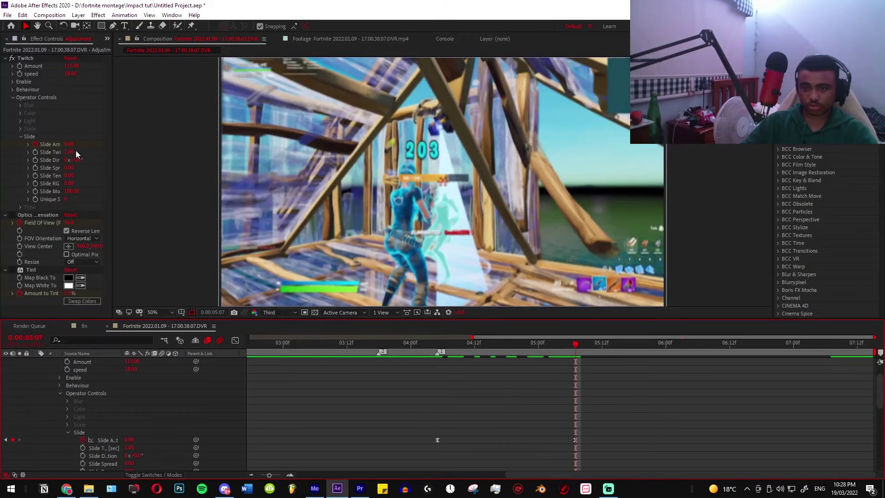
click(437, 440)
click(235, 340)
click(235, 340)
scroll(352, 388, up, 1)
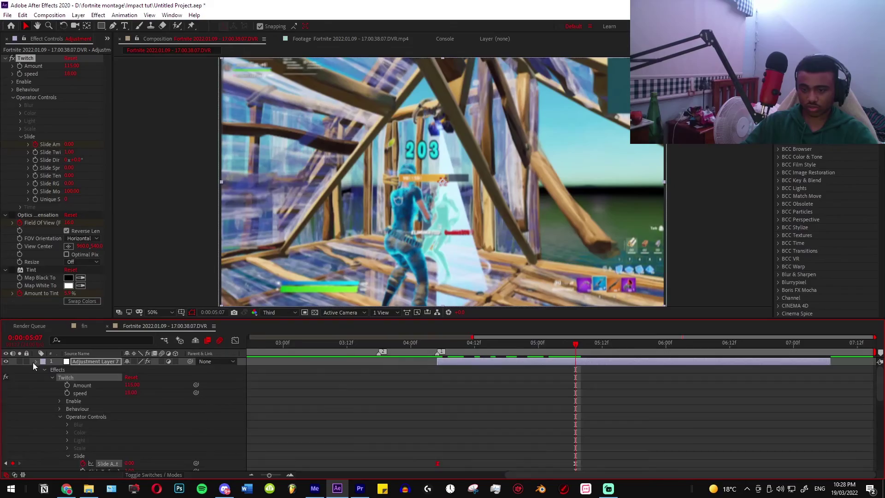